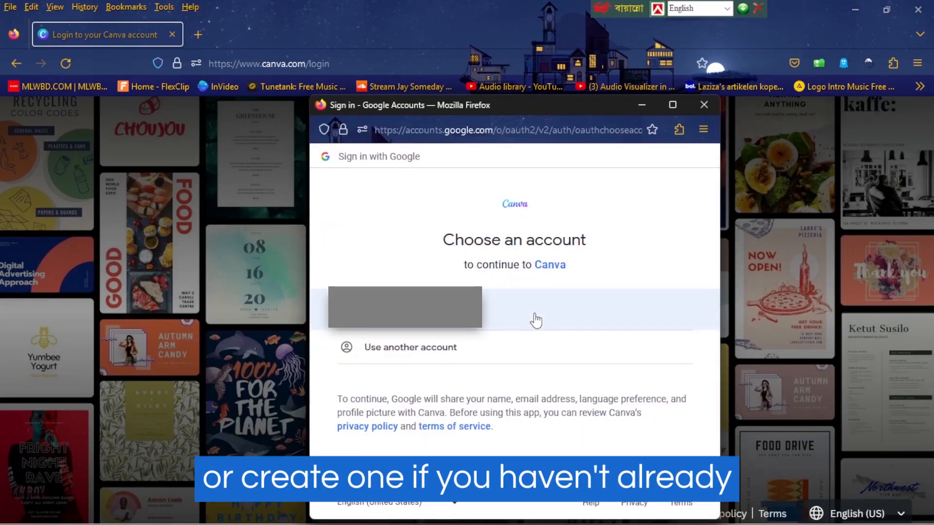
# Sign in with the listed Google account and create a blank custom-size design of 1640 × 924 px.
pyautogui.click(632, 302)
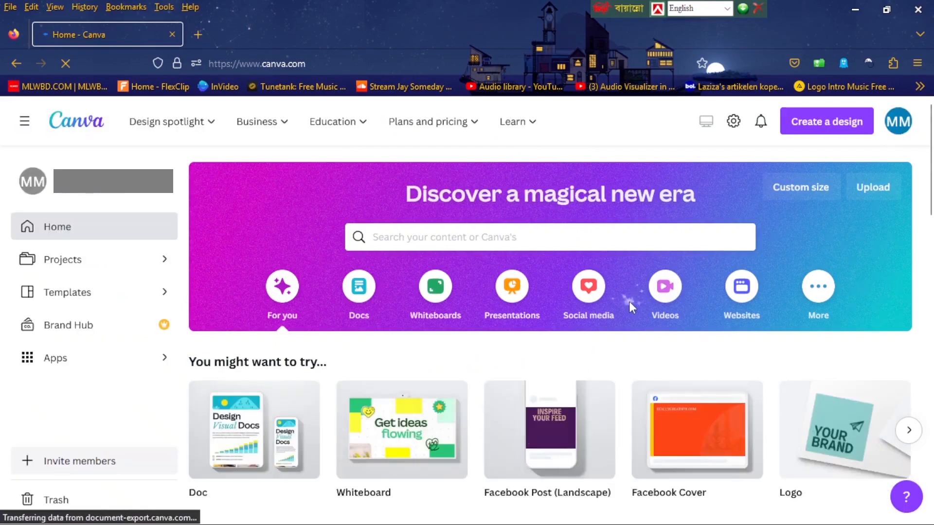
pyautogui.click(800, 186)
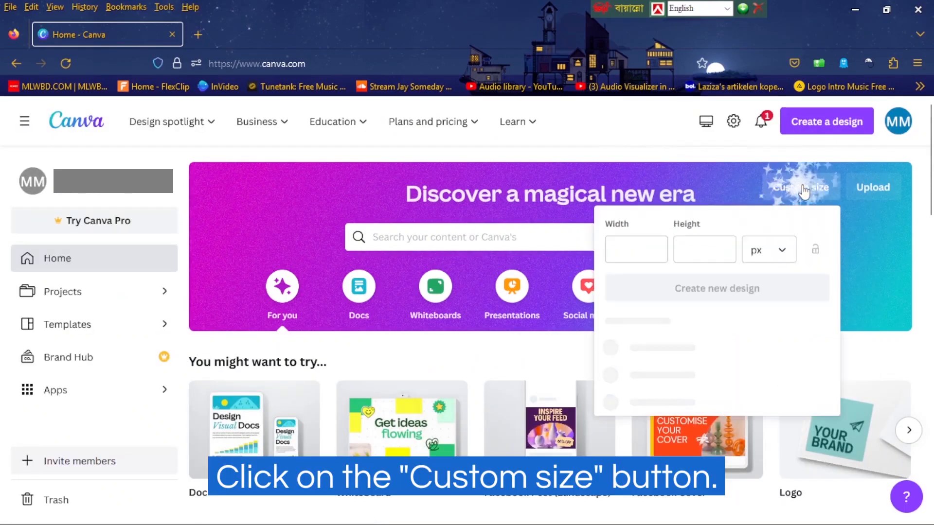
pyautogui.click(641, 244)
pyautogui.write('1')
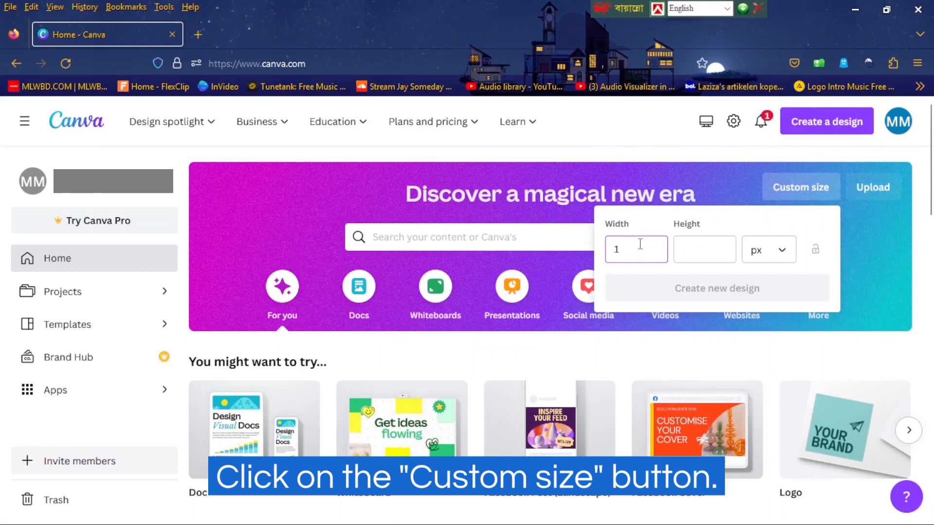
pyautogui.write('640')
pyautogui.click(688, 247)
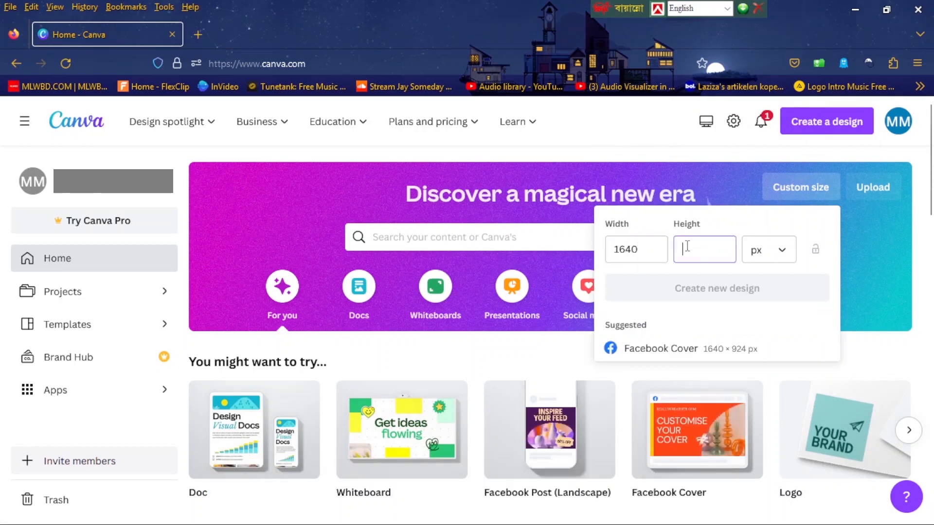
pyautogui.write('924')
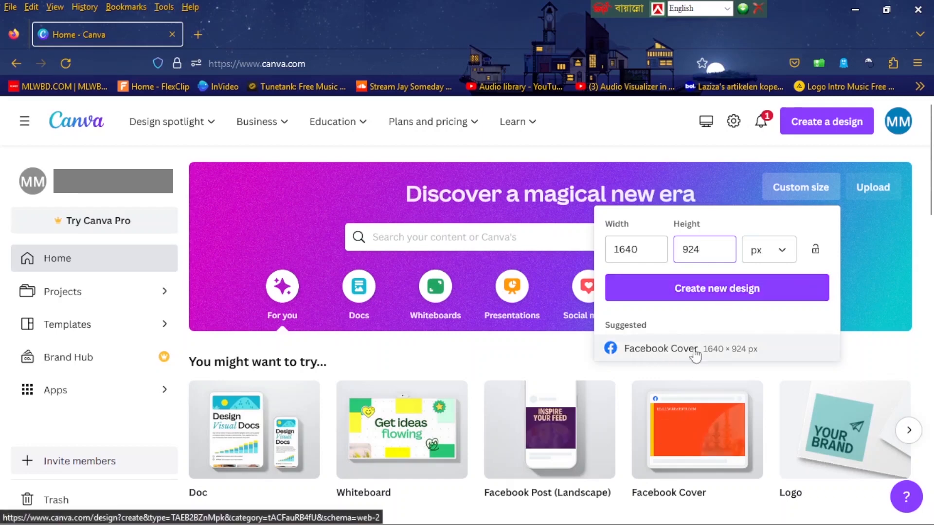
pyautogui.click(724, 288)
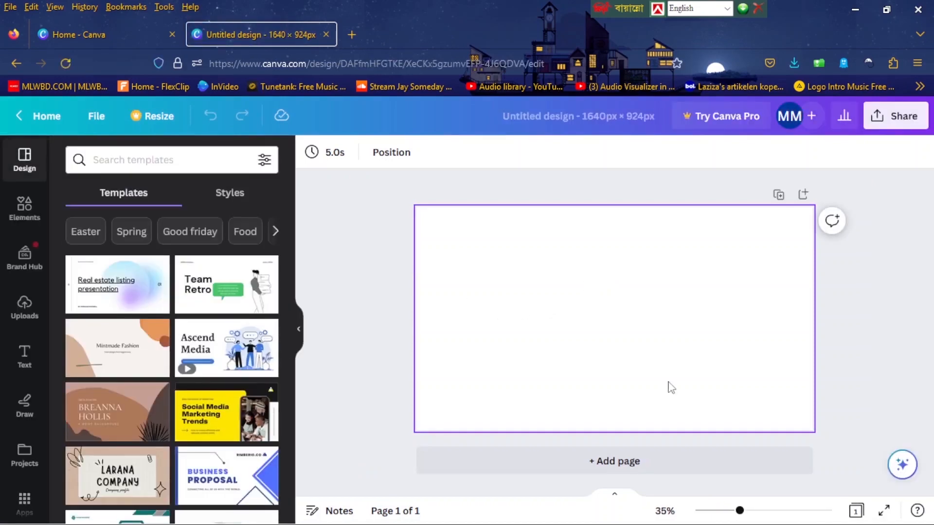
# Set the page background to the dark navy solid color #0E0B19.
pyautogui.click(311, 155)
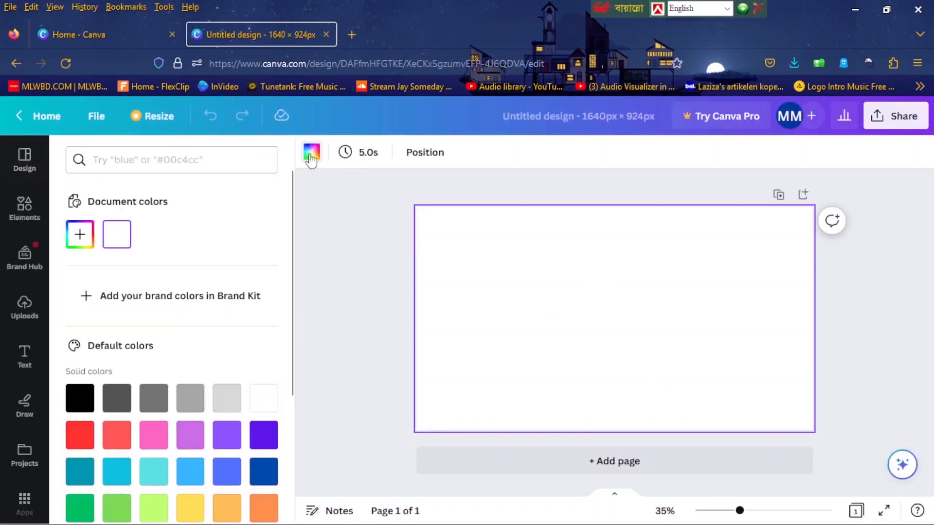
pyautogui.click(81, 235)
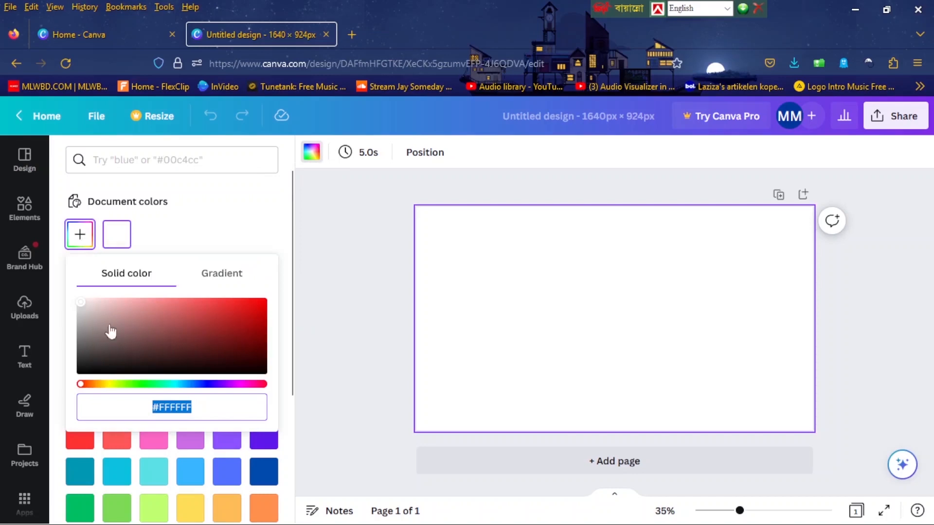
pyautogui.moveTo(84, 310); pyautogui.dragTo(146, 381)
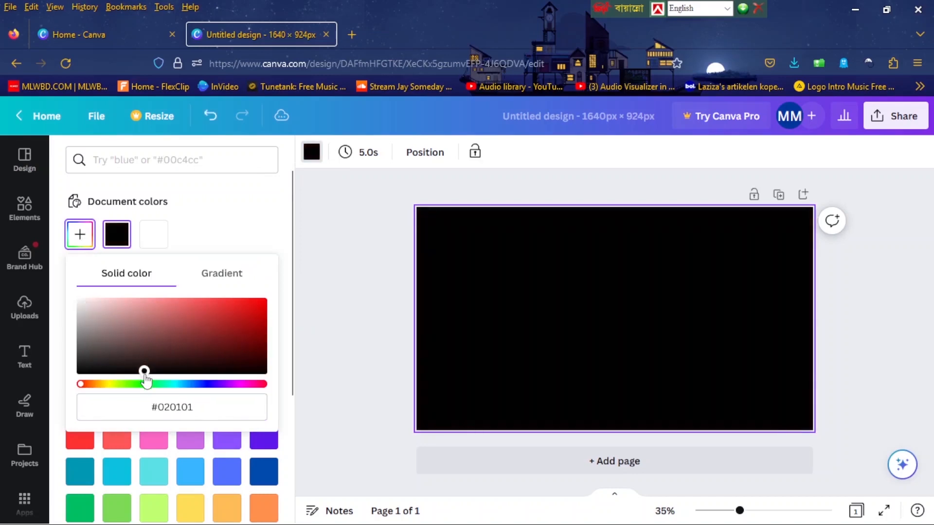
pyautogui.moveTo(83, 384); pyautogui.dragTo(210, 390)
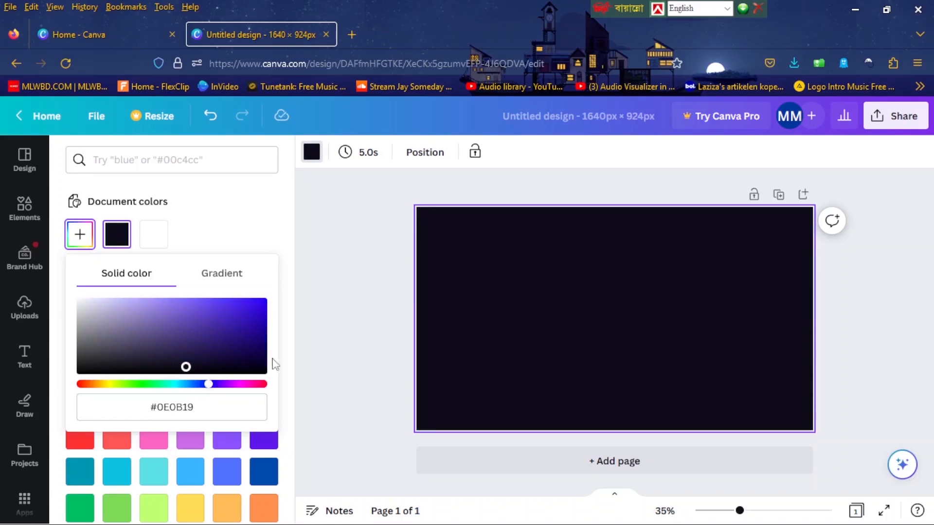
pyautogui.click(391, 325)
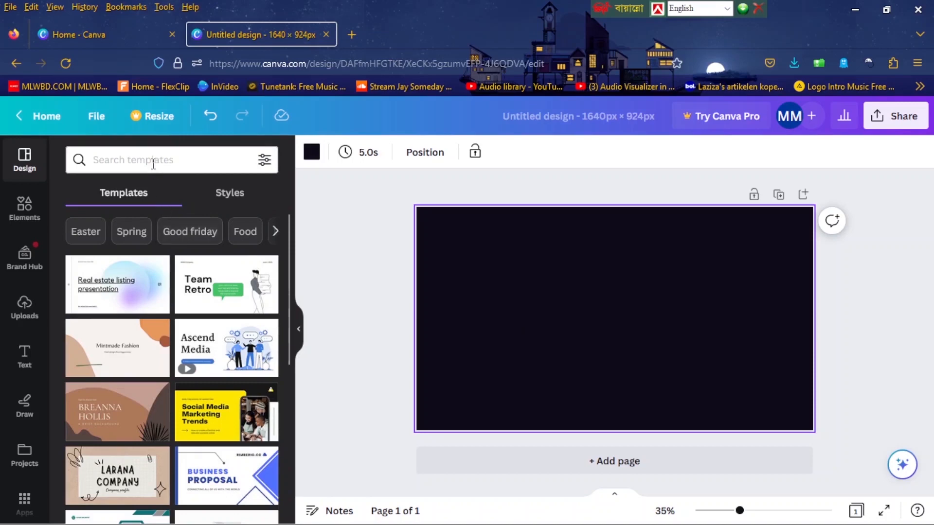
# Search the elements for "paper texture" and add the upright frame with a torn left edge to the page.
pyautogui.click(33, 214)
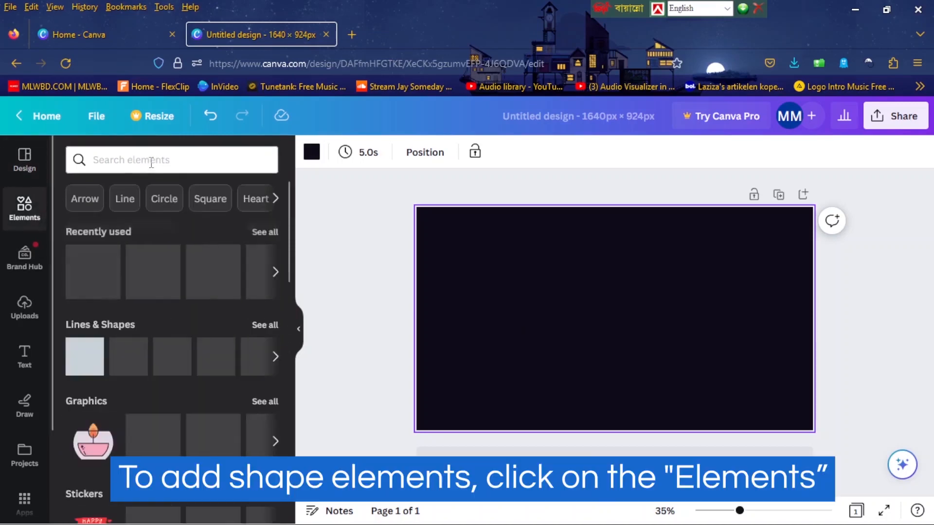
pyautogui.click(152, 162)
pyautogui.write('paper ')
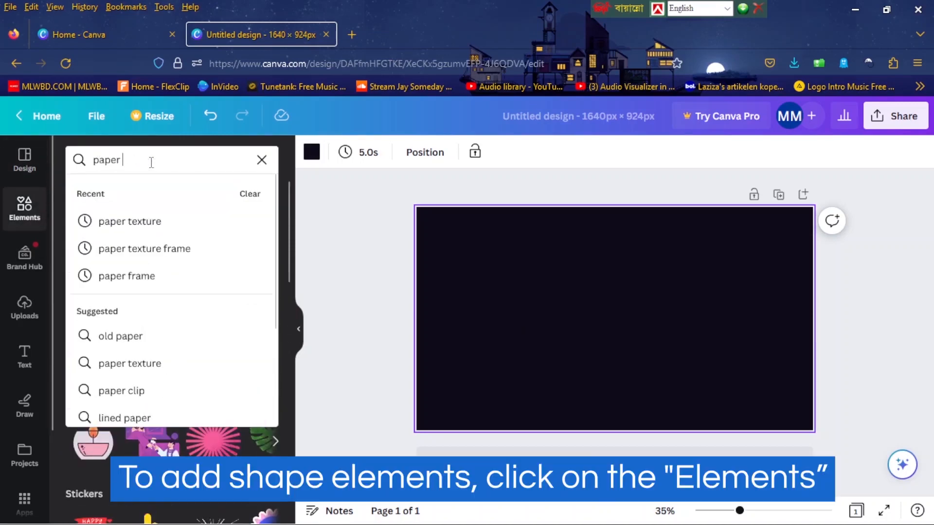
pyautogui.write('texture')
pyautogui.press('Return')
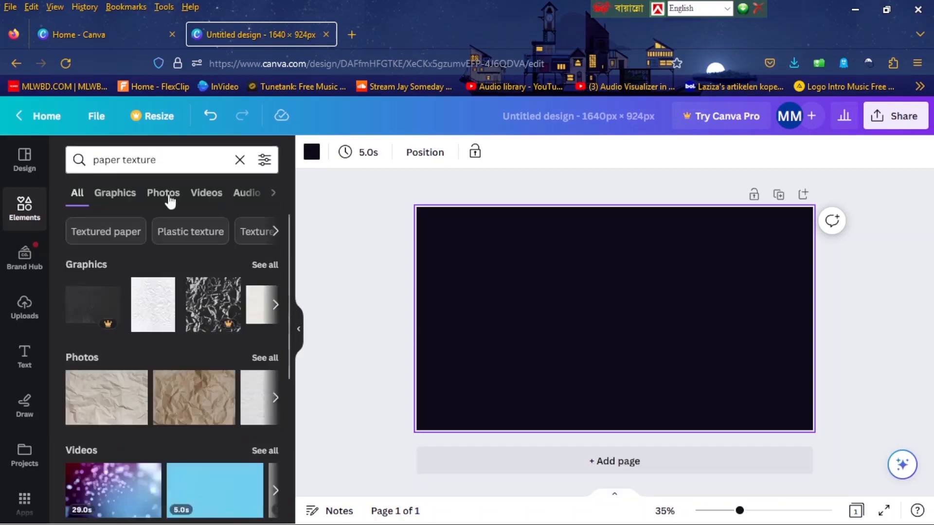
pyautogui.scroll(-5, 201, 297)
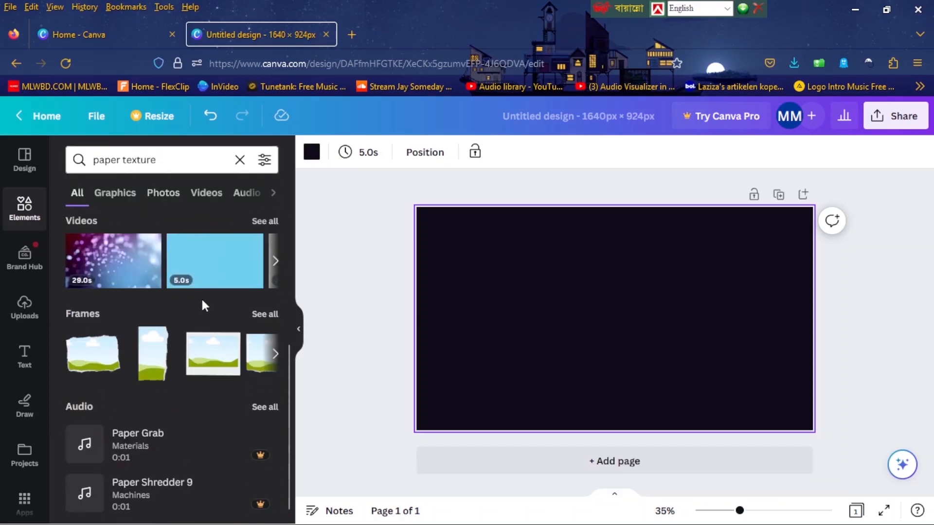
pyautogui.click(259, 307)
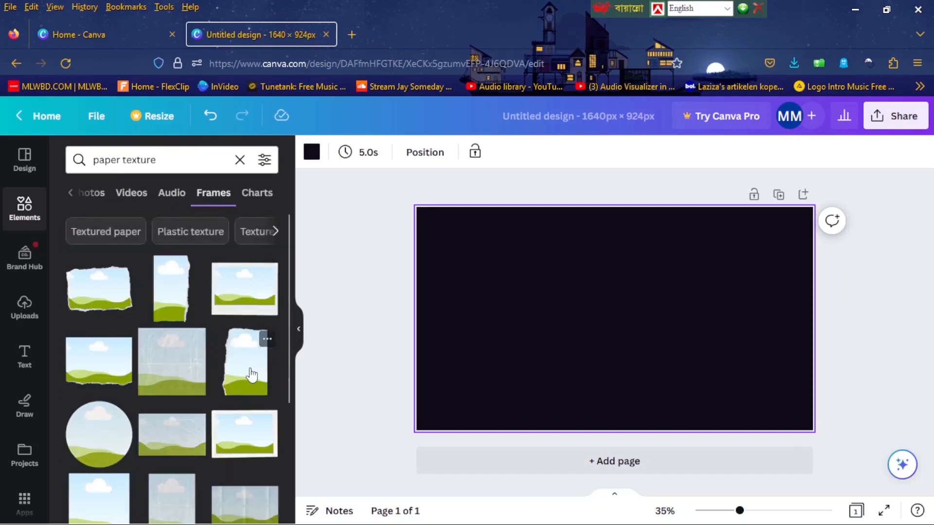
pyautogui.click(252, 374)
# Enlarge the torn-paper frame and position it to cover the right side of the page at full height.
pyautogui.moveTo(652, 262); pyautogui.dragTo(740, 199)
pyautogui.moveTo(709, 375); pyautogui.dragTo(762, 429)
pyautogui.moveTo(734, 367); pyautogui.dragTo(766, 364)
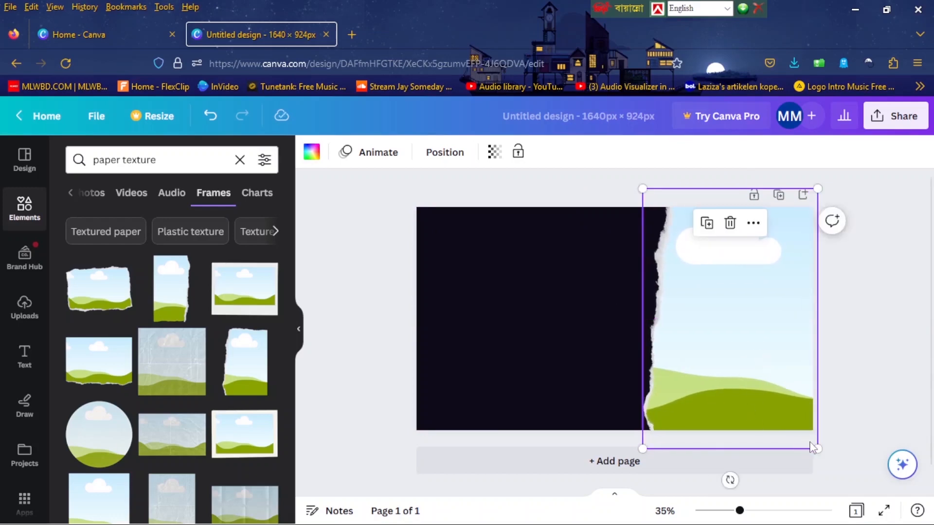
pyautogui.moveTo(812, 443); pyautogui.dragTo(810, 437)
pyautogui.moveTo(778, 400); pyautogui.dragTo(779, 397)
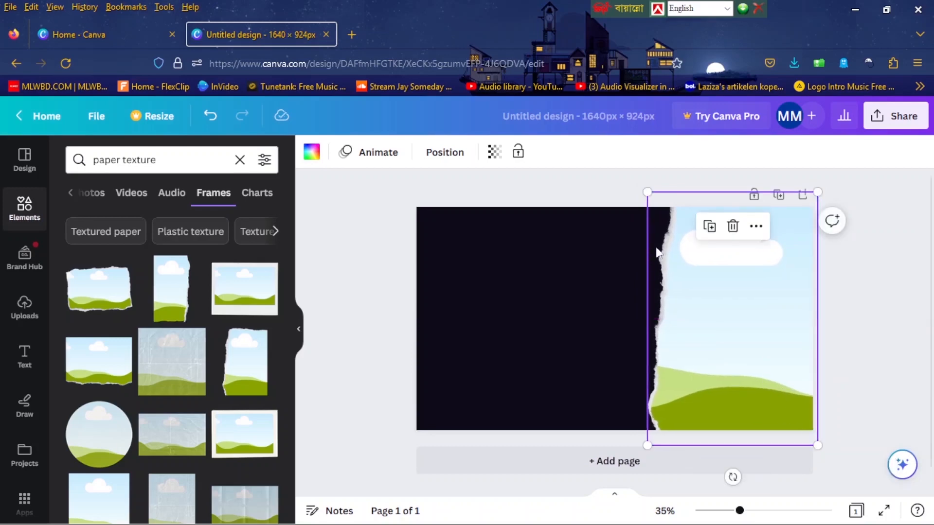
pyautogui.moveTo(818, 191); pyautogui.dragTo(816, 195)
pyautogui.click(848, 311)
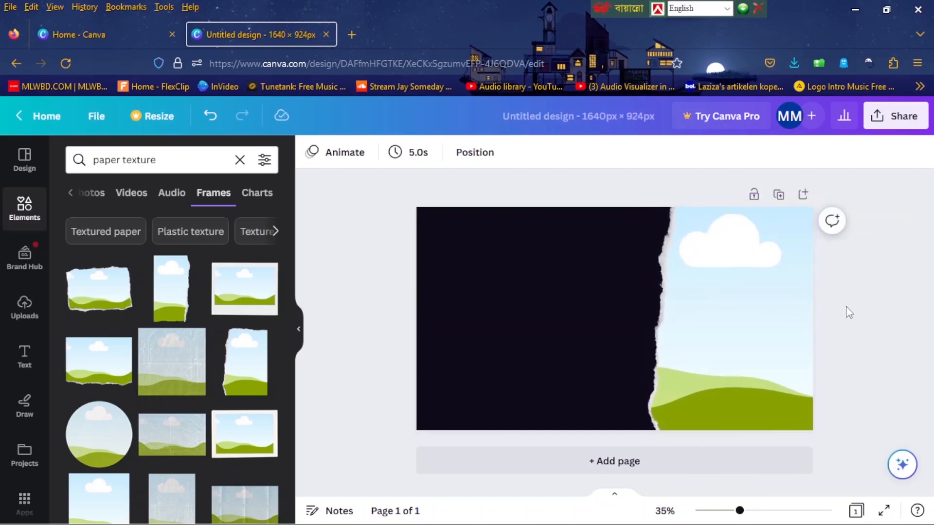
# Fill the torn-paper frame with the uploaded living-room photo.
pyautogui.click(786, 319)
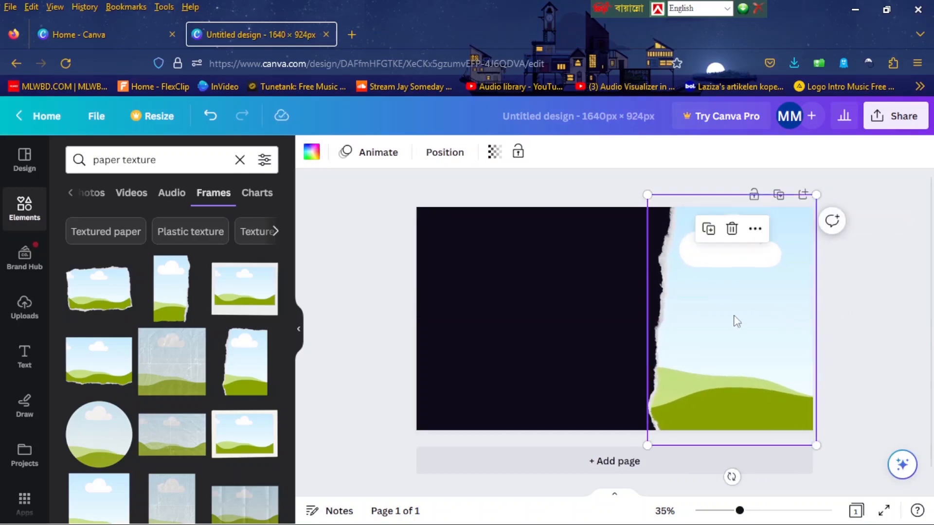
pyautogui.click(24, 311)
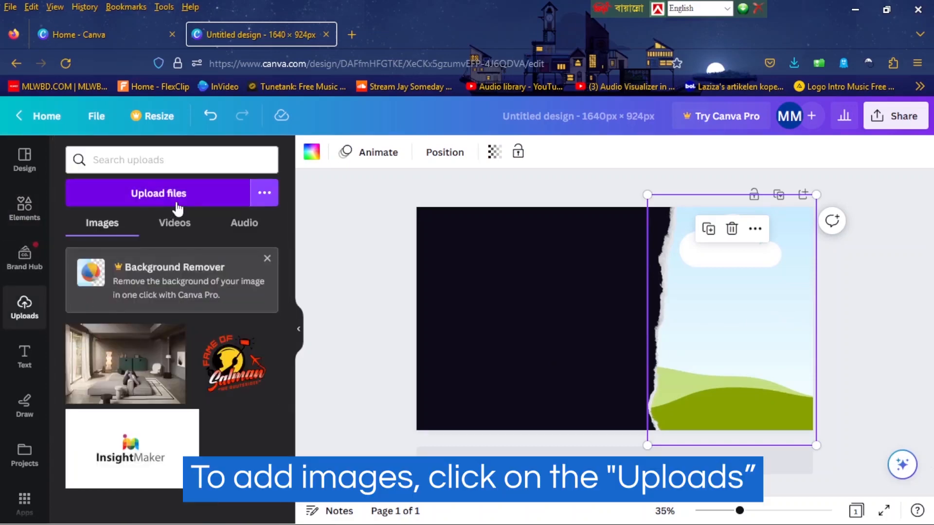
pyautogui.moveTo(148, 372); pyautogui.dragTo(671, 334)
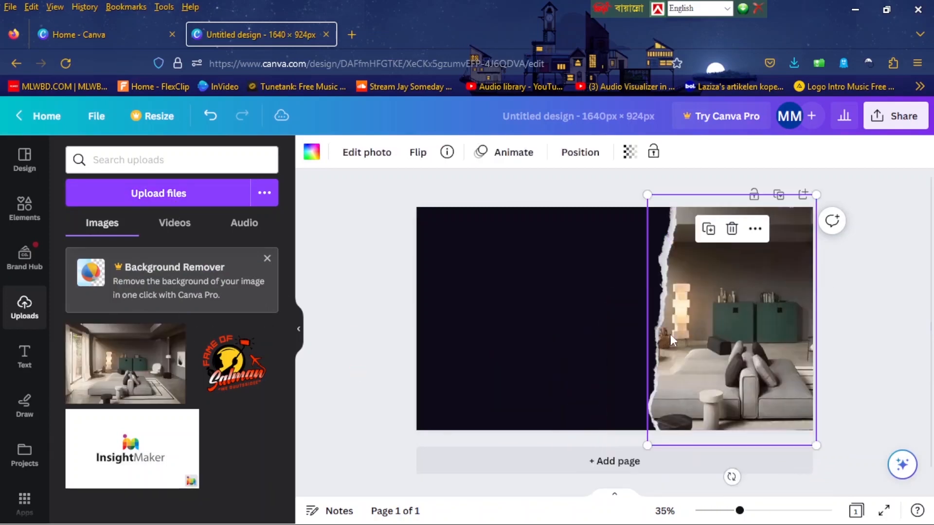
pyautogui.click(846, 331)
pyautogui.click(774, 337)
pyautogui.click(851, 342)
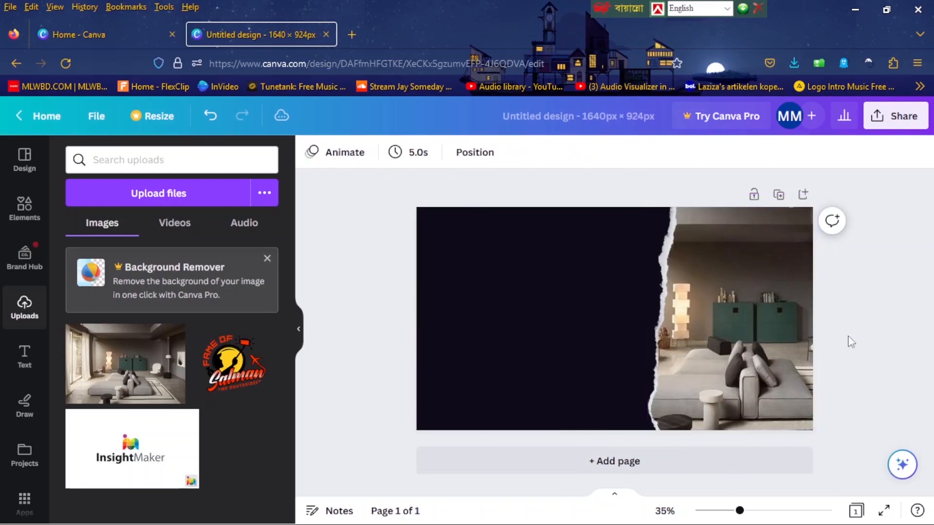
# Add a subheading to the page with the text "Simple & Modern".
pyautogui.click(26, 357)
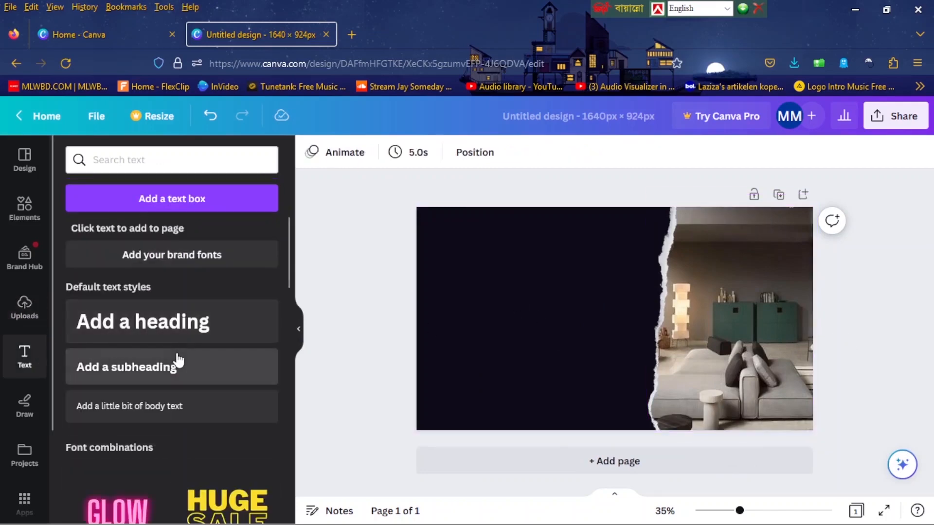
pyautogui.click(169, 371)
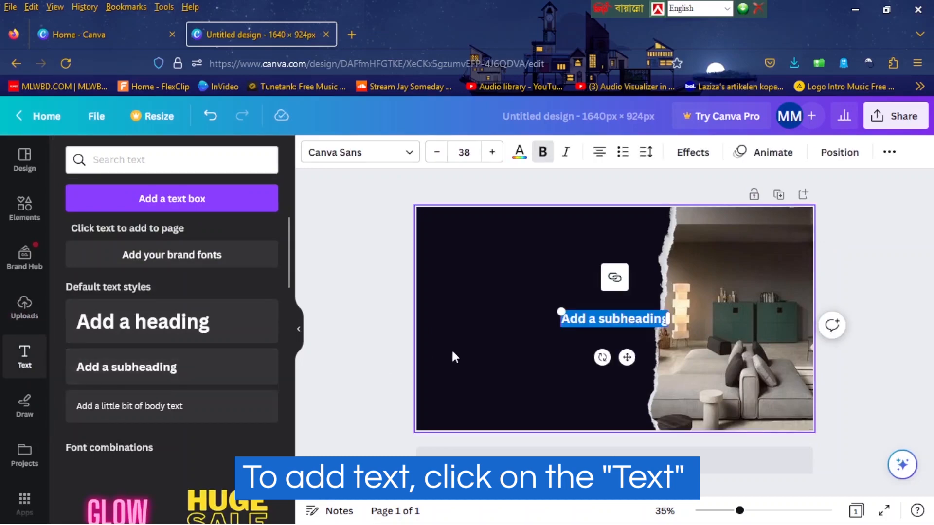
pyautogui.write('Simple & Modern')
pyautogui.click(505, 323)
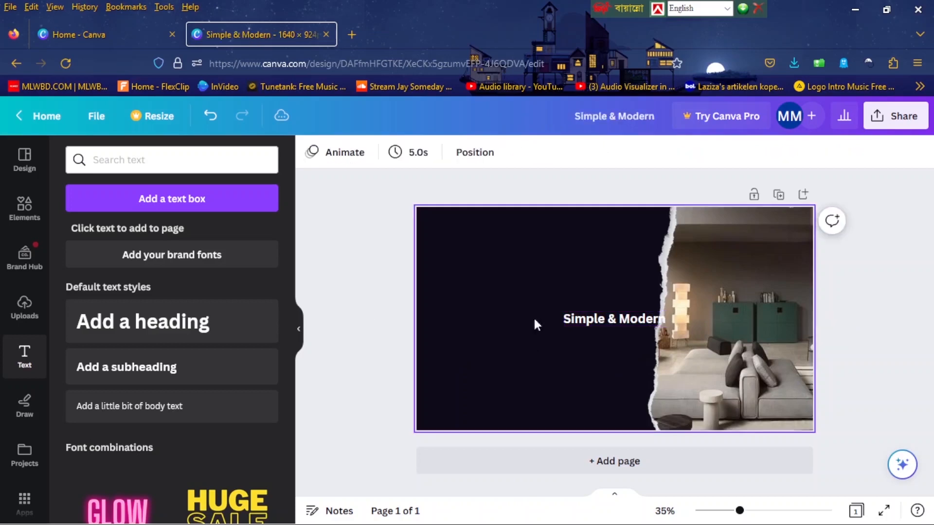
# Move the "Simple & Modern" text to the page's upper-left corner and color it cyan from the default solid colors.
pyautogui.moveTo(590, 320); pyautogui.dragTo(469, 235)
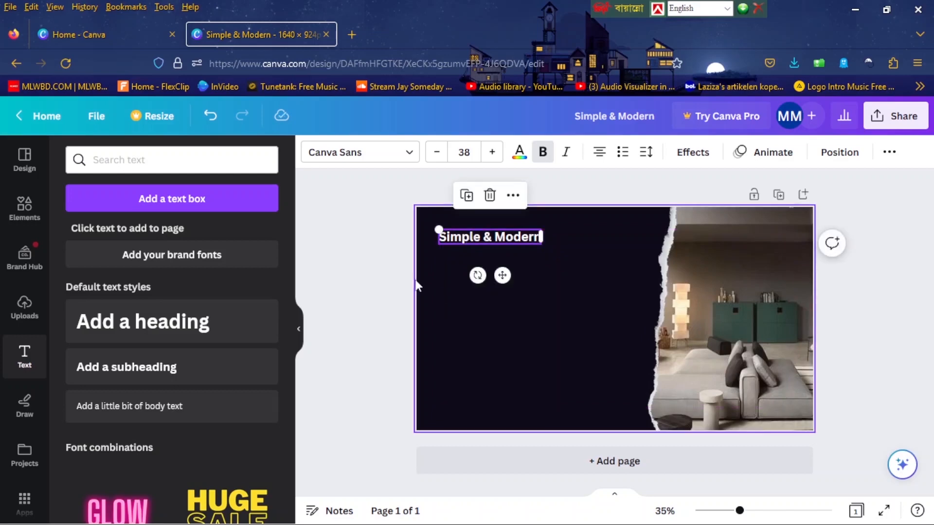
pyautogui.click(517, 154)
pyautogui.scroll(-3, 257, 255)
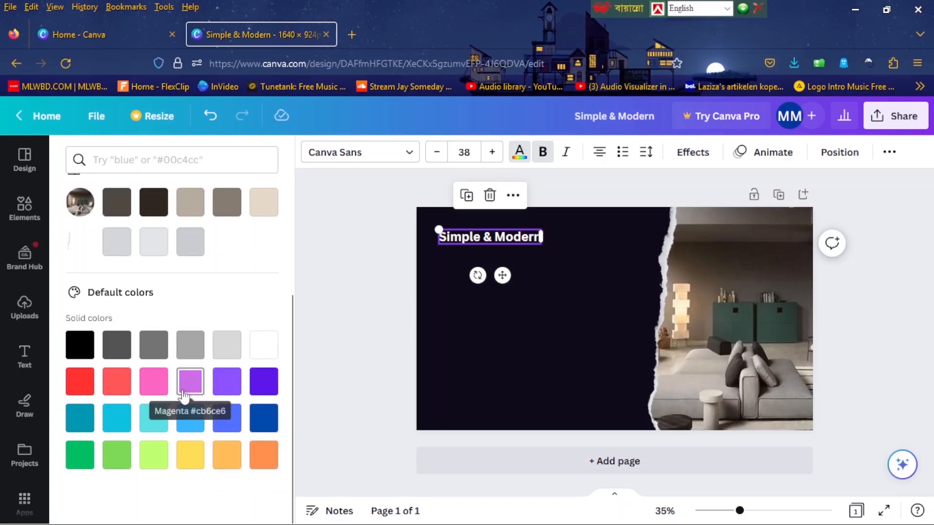
pyautogui.click(126, 420)
pyautogui.click(443, 237)
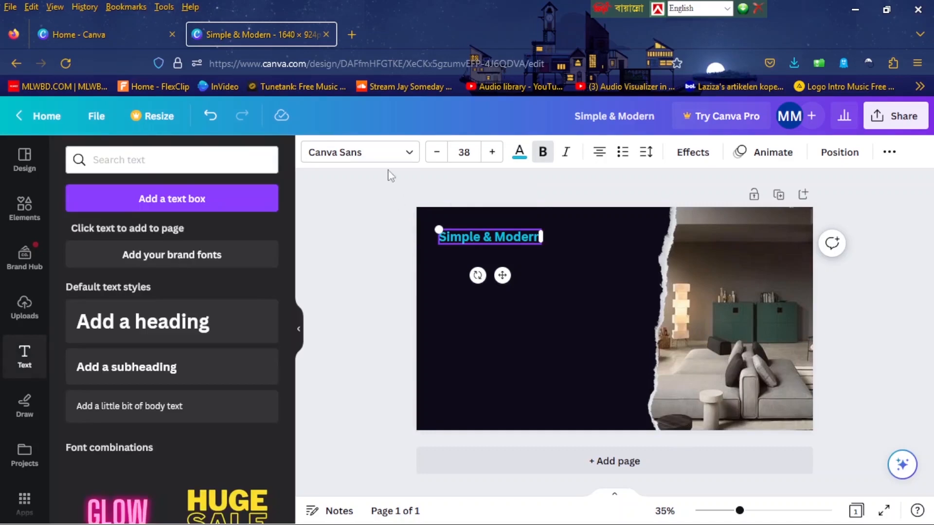
# Change the font of the "Simple & Modern" text to Futura.
pyautogui.click(381, 157)
pyautogui.scroll(-10, 175, 282)
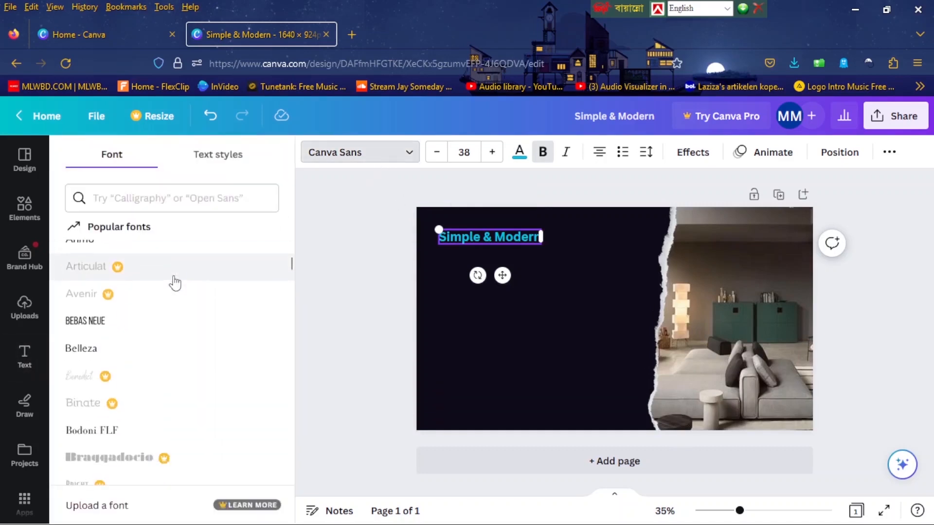
pyautogui.scroll(-6, 150, 285)
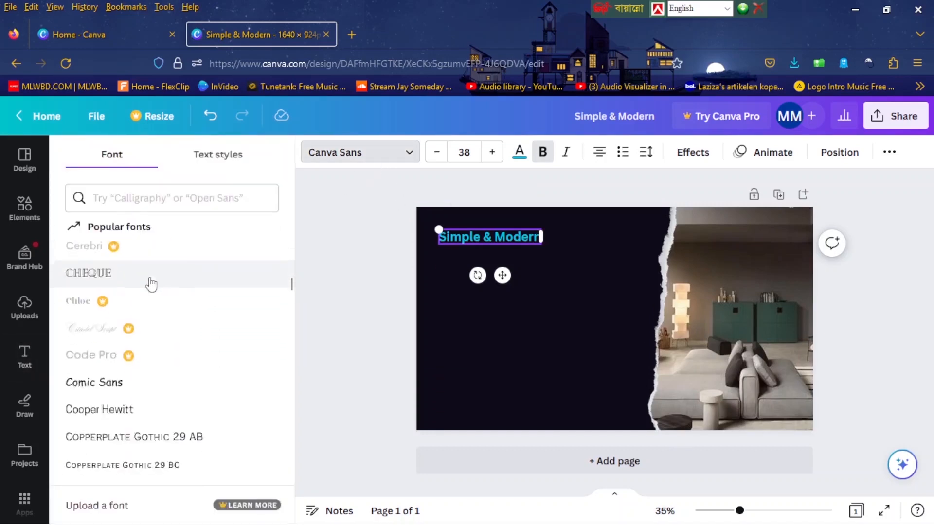
pyautogui.scroll(-6, 151, 291)
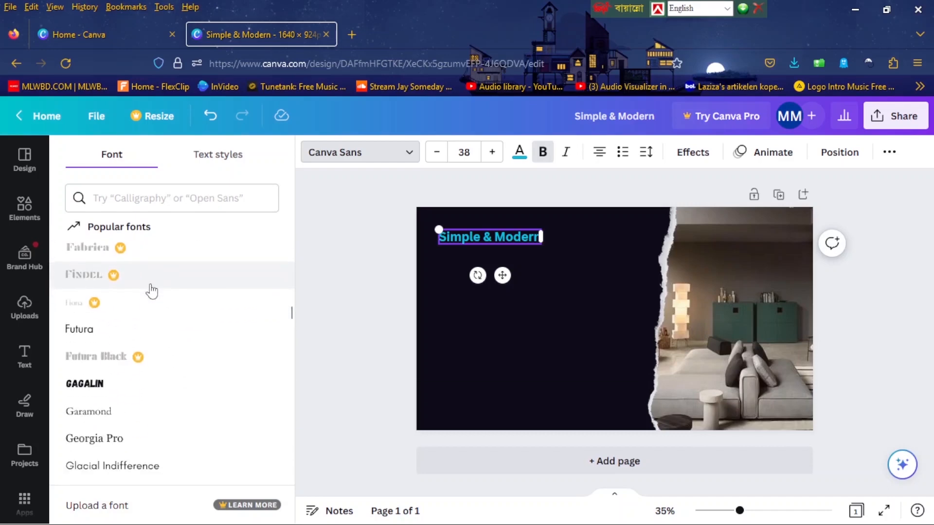
pyautogui.click(97, 339)
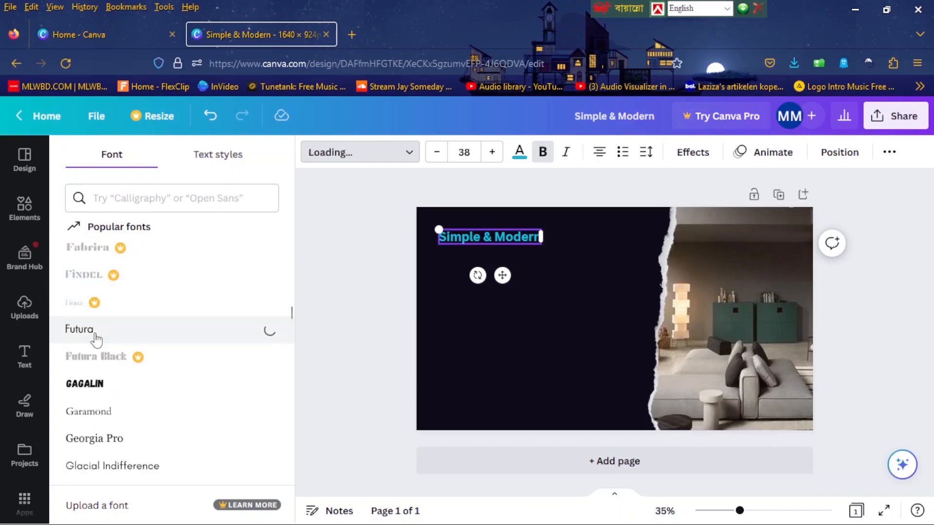
pyautogui.click(375, 263)
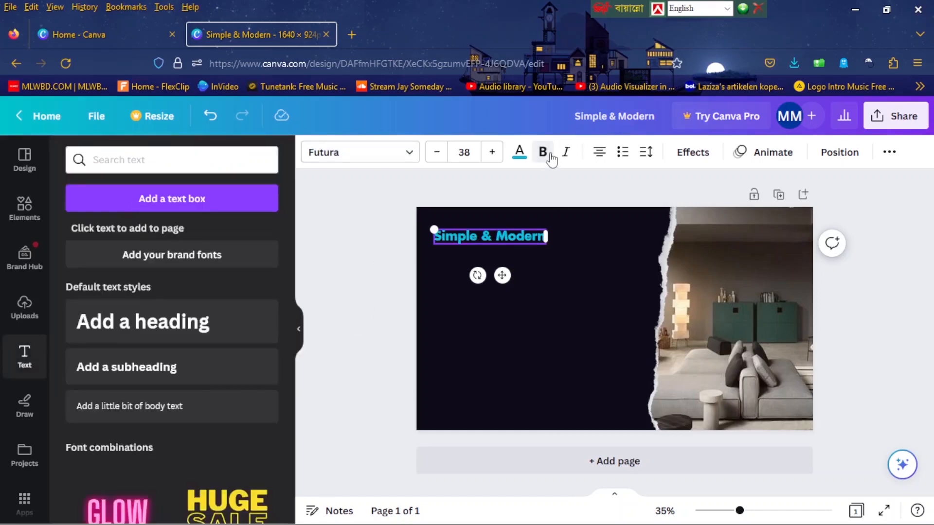
pyautogui.click(375, 271)
pyautogui.click(501, 238)
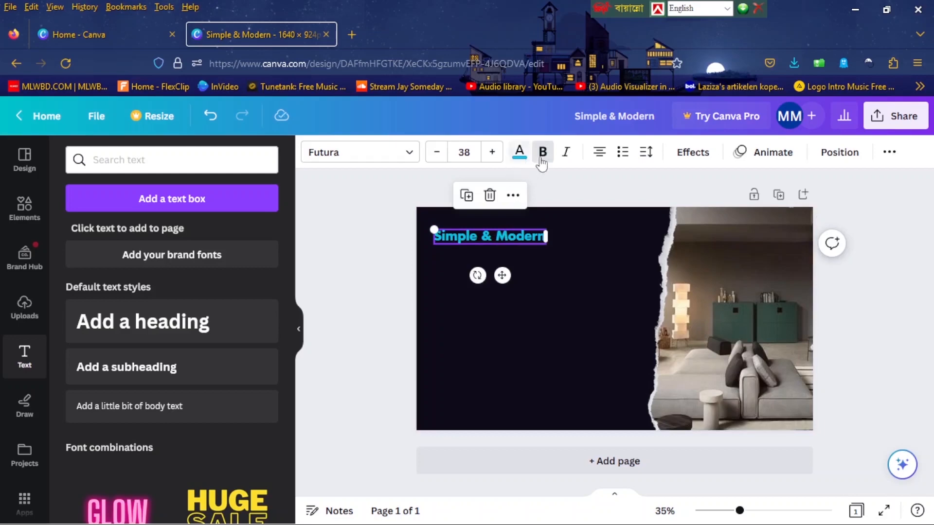
# Remove the bold formatting from the "Simple & Modern" text and set its font size to 42.
pyautogui.click(542, 151)
pyautogui.click(362, 278)
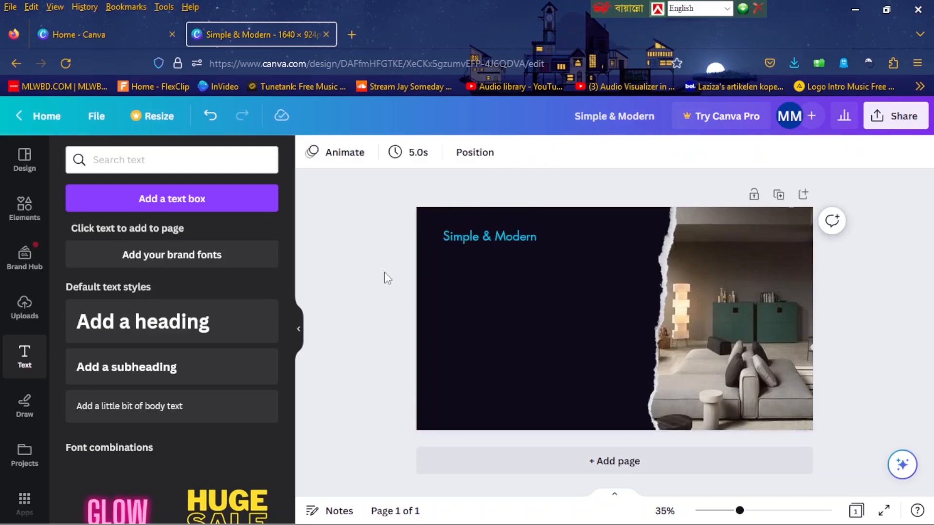
pyautogui.click(500, 235)
pyautogui.click(491, 155)
pyautogui.click(491, 155)
pyautogui.click(491, 154)
pyautogui.click(491, 154)
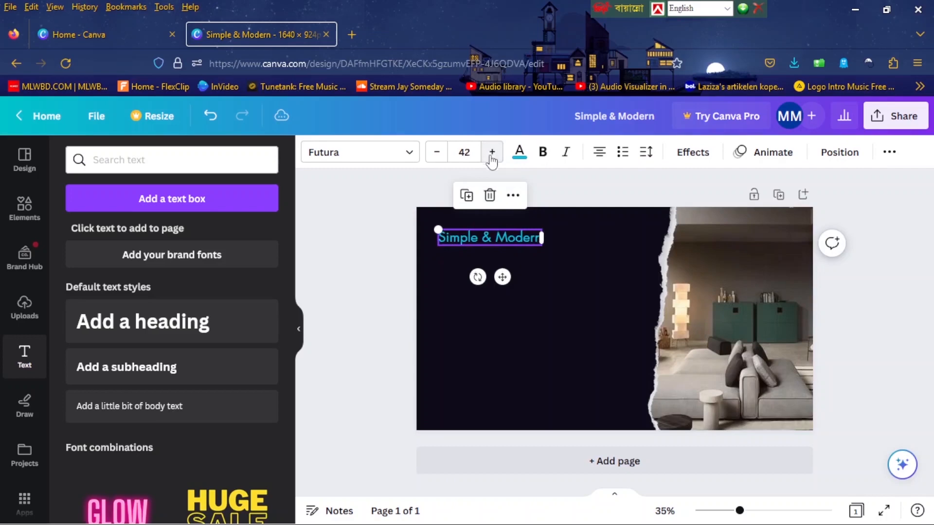
pyautogui.click(457, 248)
pyautogui.click(487, 236)
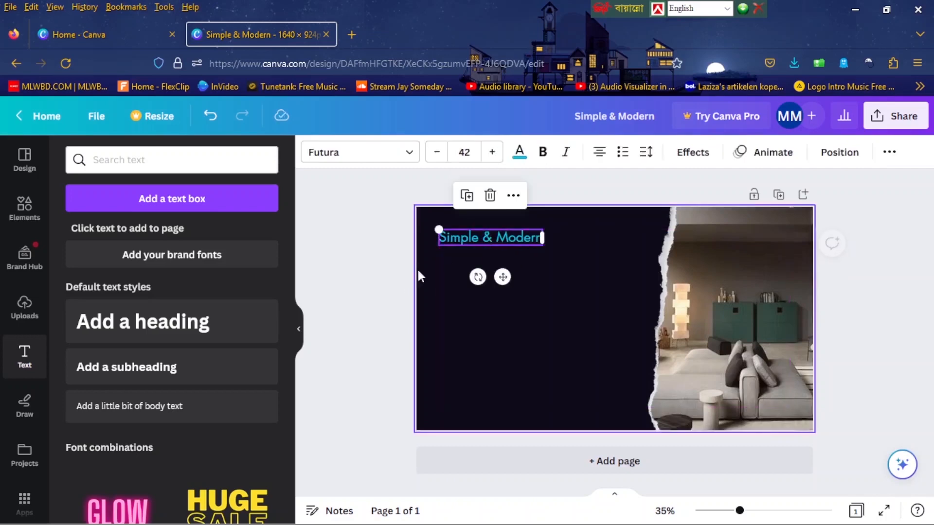
pyautogui.click(386, 285)
# Add a heading with the text "Furniture" and place it directly below "Simple & Modern".
pyautogui.click(202, 328)
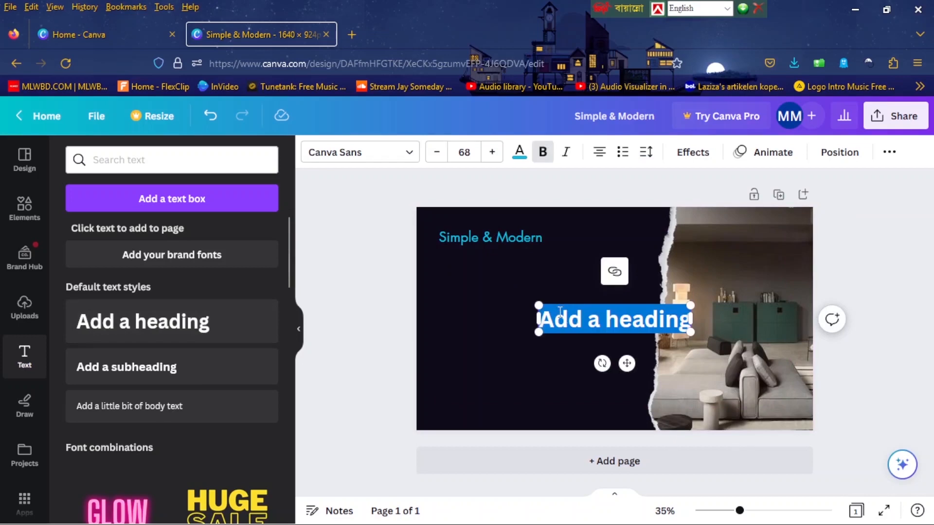
pyautogui.write('Furniture')
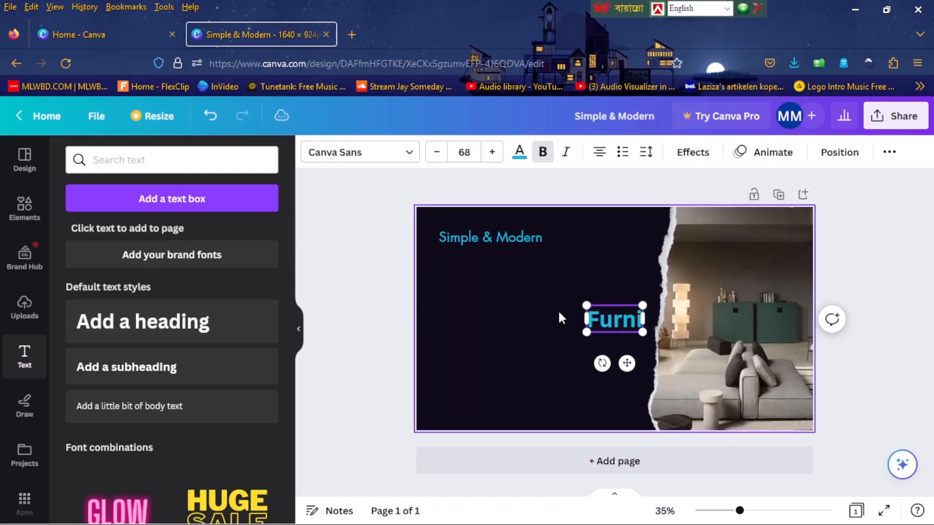
pyautogui.click(400, 296)
pyautogui.moveTo(614, 321); pyautogui.dragTo(487, 267)
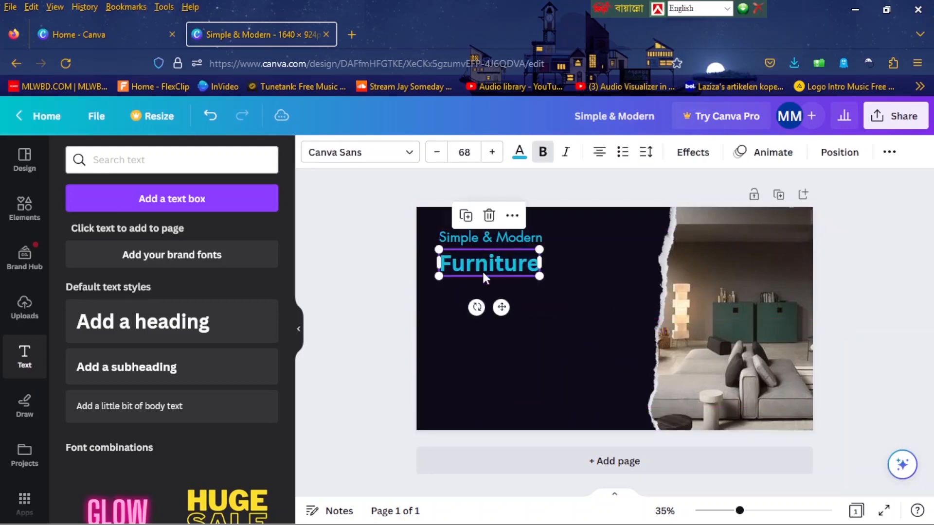
# Change the font of the "Furniture" heading to Futura, keeping it bold.
pyautogui.click(411, 155)
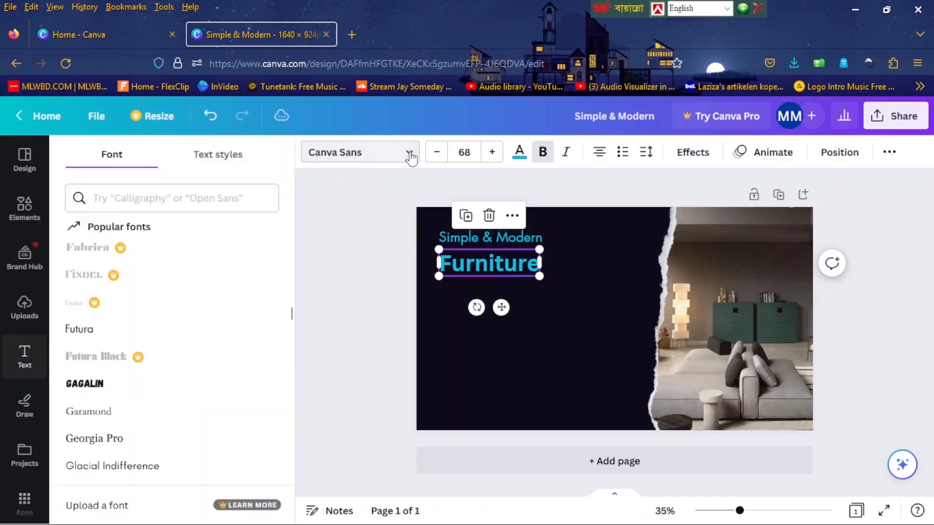
pyautogui.click(146, 328)
pyautogui.click(546, 157)
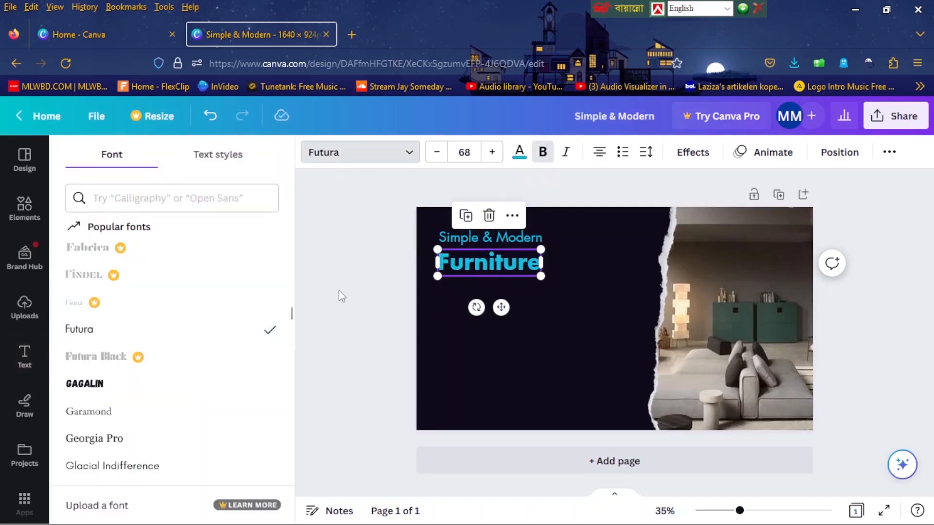
# Increase the "Furniture" heading's font size to 90 and align its left edge with the "Simple & Modern" text.
pyautogui.click(489, 156)
pyautogui.click(489, 157)
pyautogui.click(487, 157)
pyautogui.click(490, 154)
pyautogui.doubleClick(490, 154)
pyautogui.doubleClick(491, 154)
pyautogui.doubleClick(490, 153)
pyautogui.click(491, 154)
pyautogui.doubleClick(491, 154)
pyautogui.tripleClick(490, 153)
pyautogui.tripleClick(491, 154)
pyautogui.click(491, 154)
pyautogui.click(491, 153)
pyautogui.click(491, 154)
pyautogui.moveTo(480, 277); pyautogui.dragTo(497, 269)
pyautogui.click(381, 320)
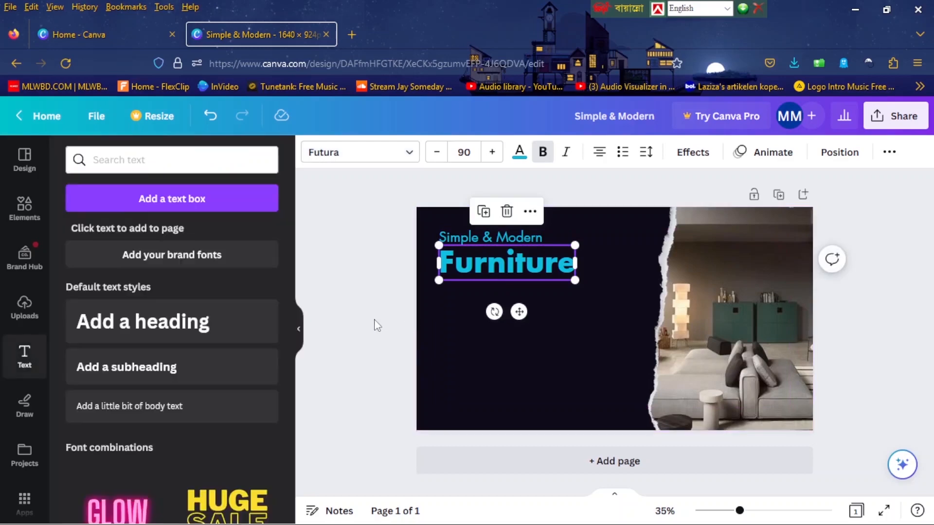
# Color the "Furniture" heading white from the default solid colors.
pyautogui.click(520, 152)
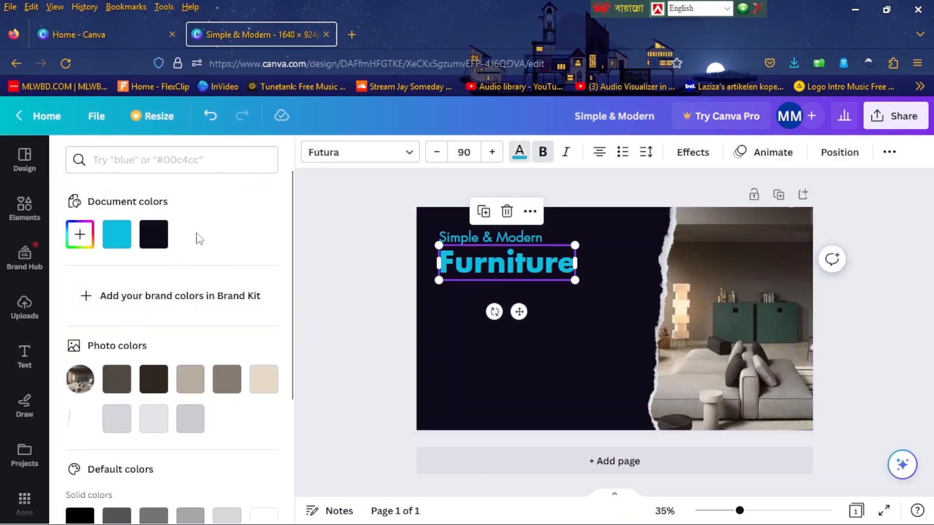
pyautogui.scroll(-3, 204, 270)
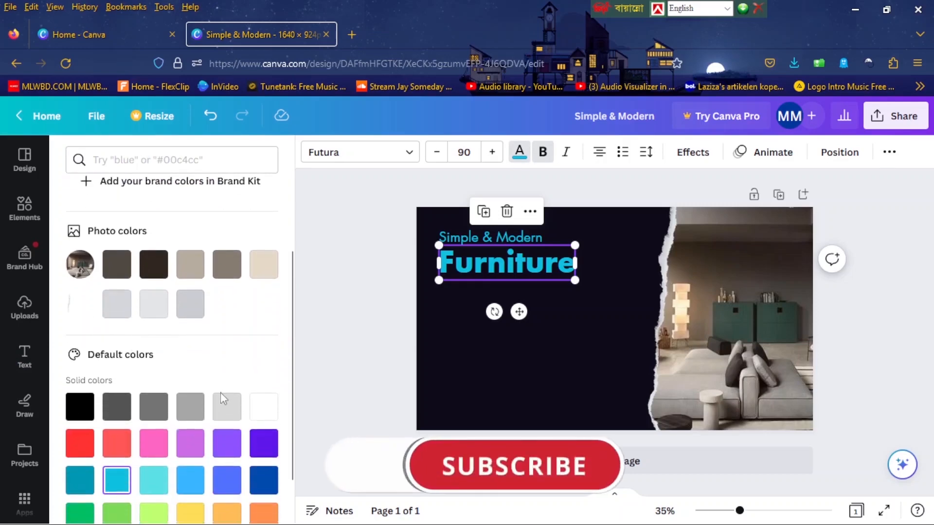
pyautogui.click(263, 407)
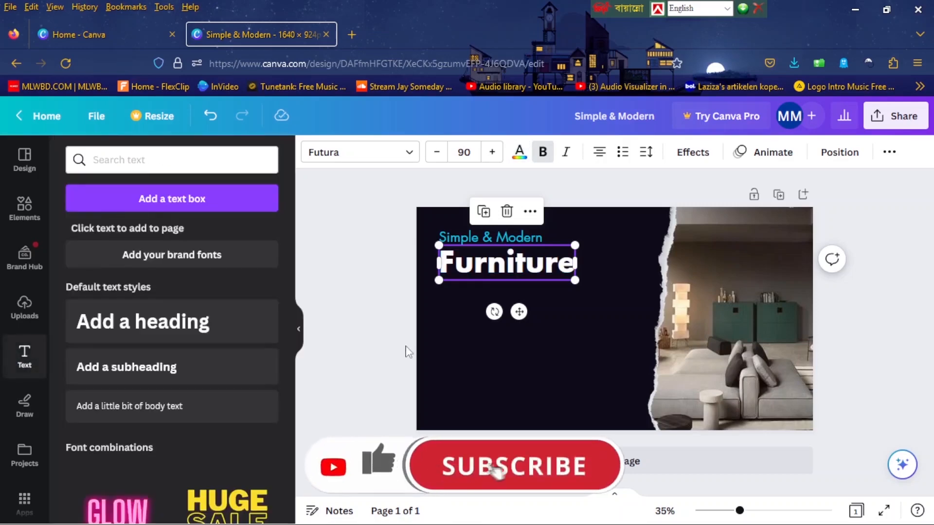
pyautogui.click(393, 336)
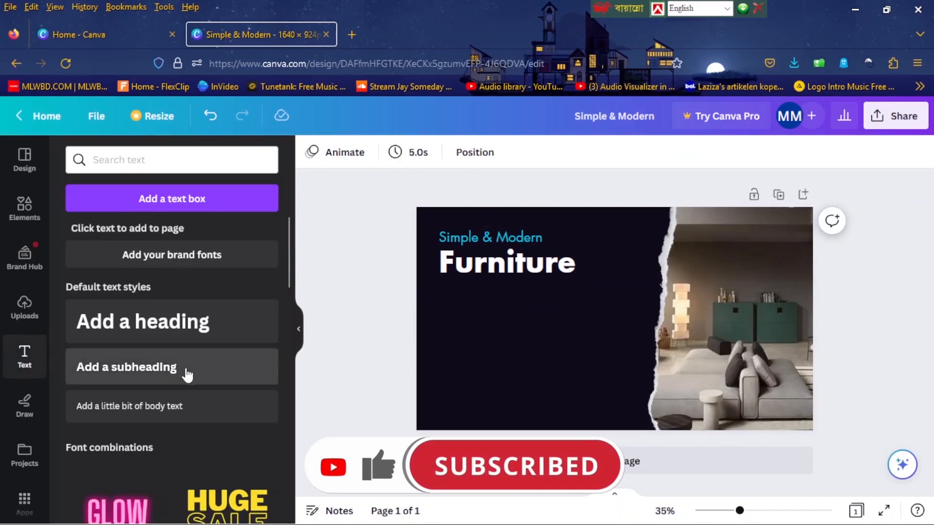
# Add a body text box, paste the copied furniture structure description into it and remove the trailing empty line.
pyautogui.click(178, 407)
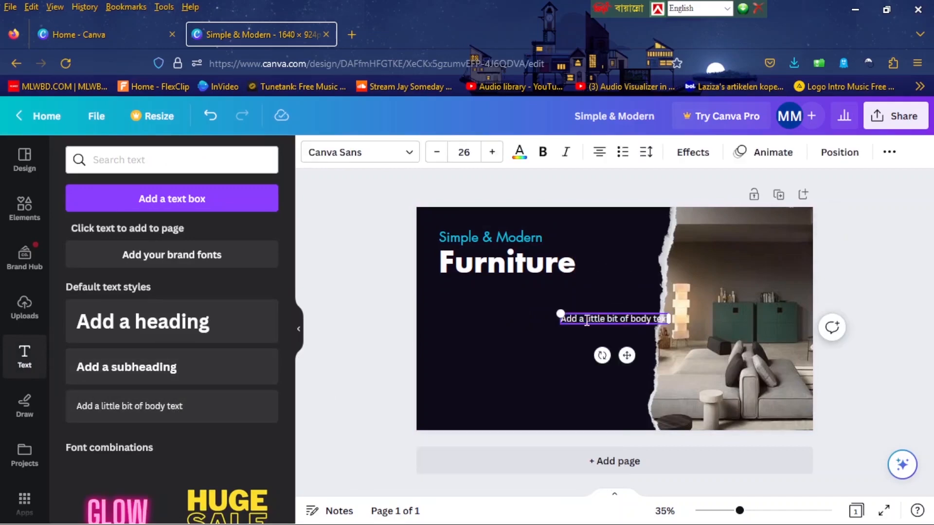
pyautogui.doubleClick(587, 321)
pyautogui.write('Structure: plywood with seat suspension guaranteed by elastic straps with a high rubber component Preparation of the structure: in high-density polyurethane foam in differentiated densities and resistance')
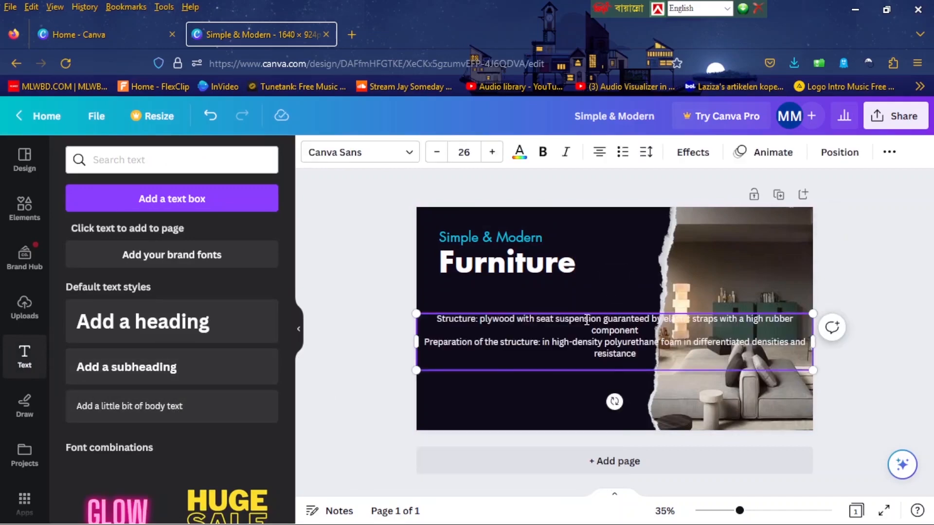
pyautogui.press('BackSpace')
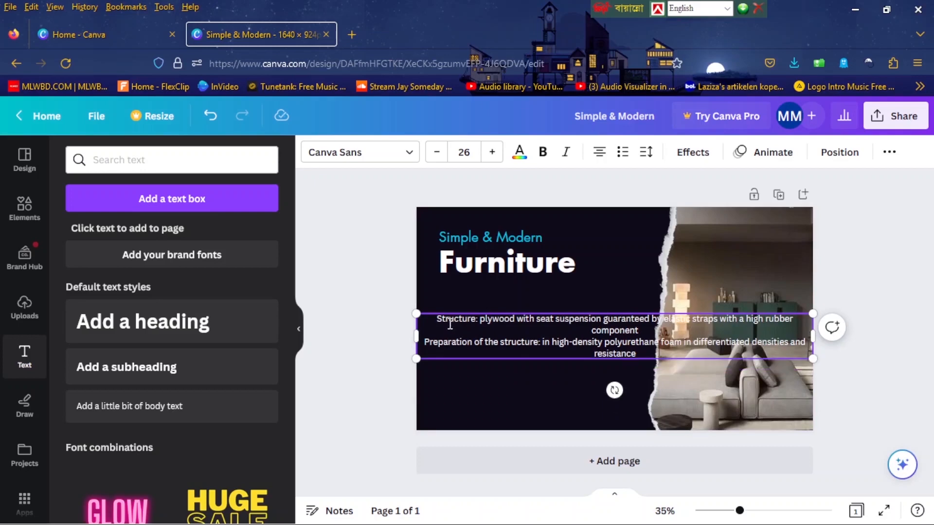
pyautogui.click(378, 334)
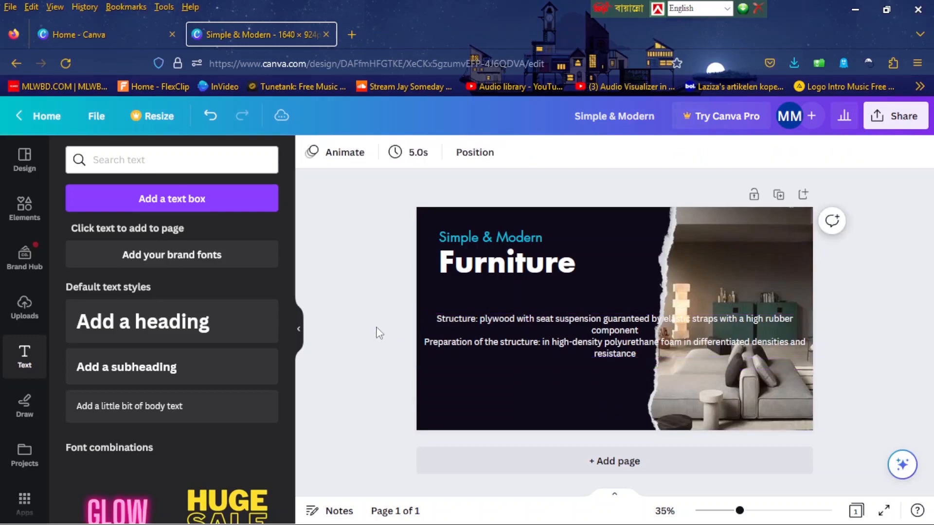
# Narrow the description text box so it clears the torn-paper photo, and left-align its text.
pyautogui.click(602, 329)
pyautogui.moveTo(812, 335); pyautogui.dragTo(599, 335)
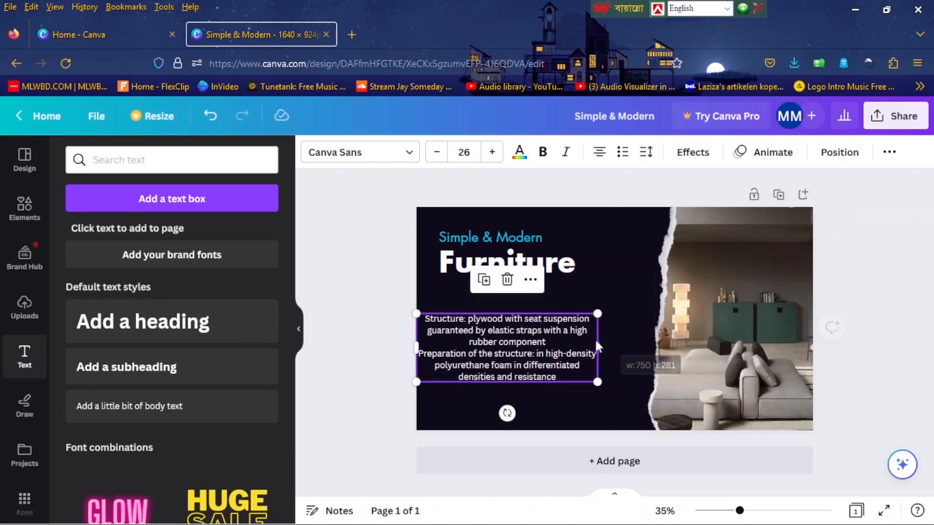
pyautogui.click(602, 153)
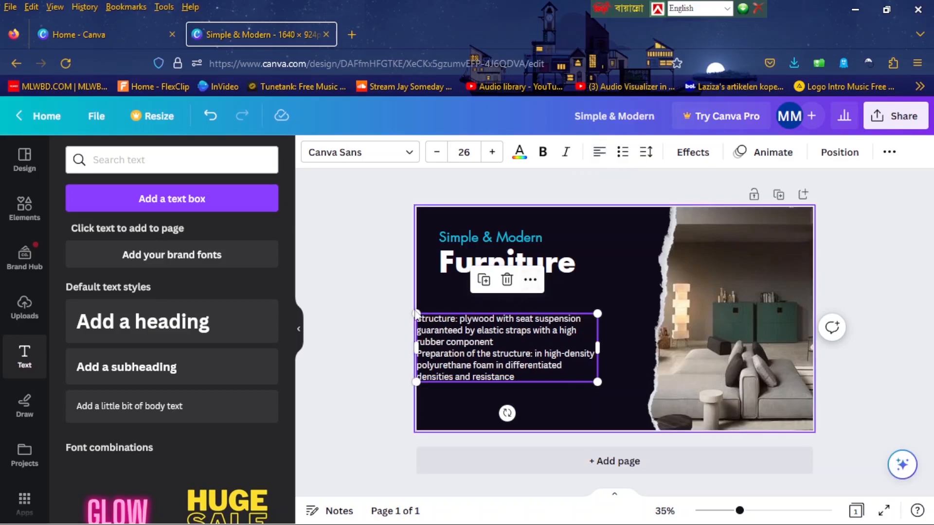
# Move the description beneath "Furniture", flush with its left edge, and insert a blank line between the two paragraphs.
pyautogui.click(397, 316)
pyautogui.moveTo(445, 331); pyautogui.dragTo(468, 303)
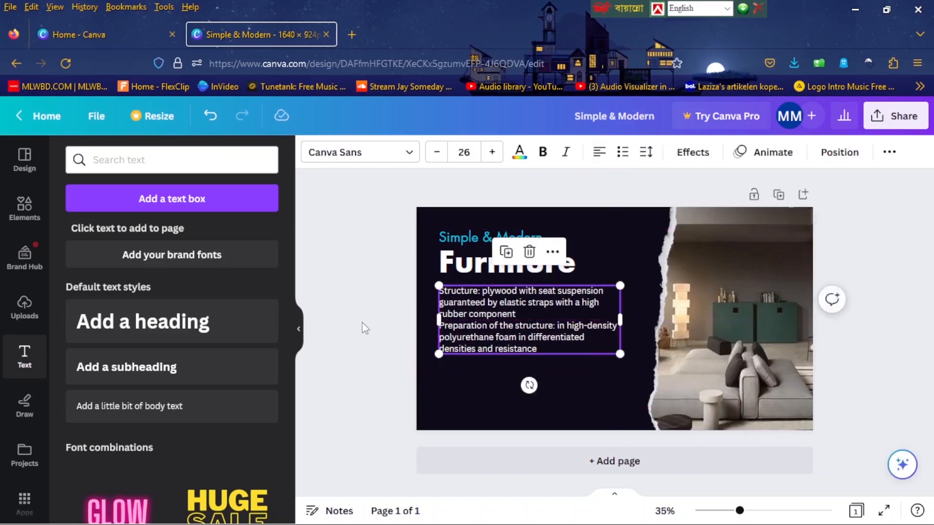
pyautogui.click(360, 327)
pyautogui.click(518, 318)
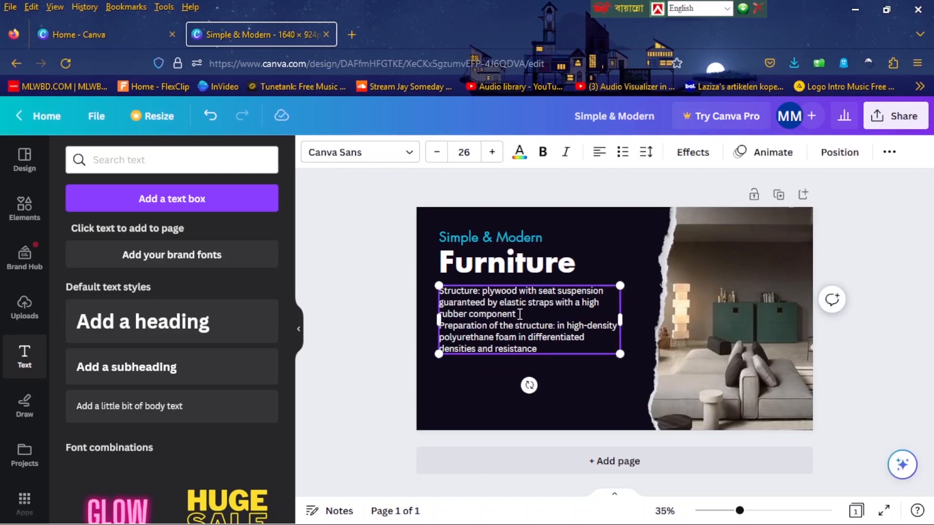
pyautogui.click(521, 315)
pyautogui.press('Return')
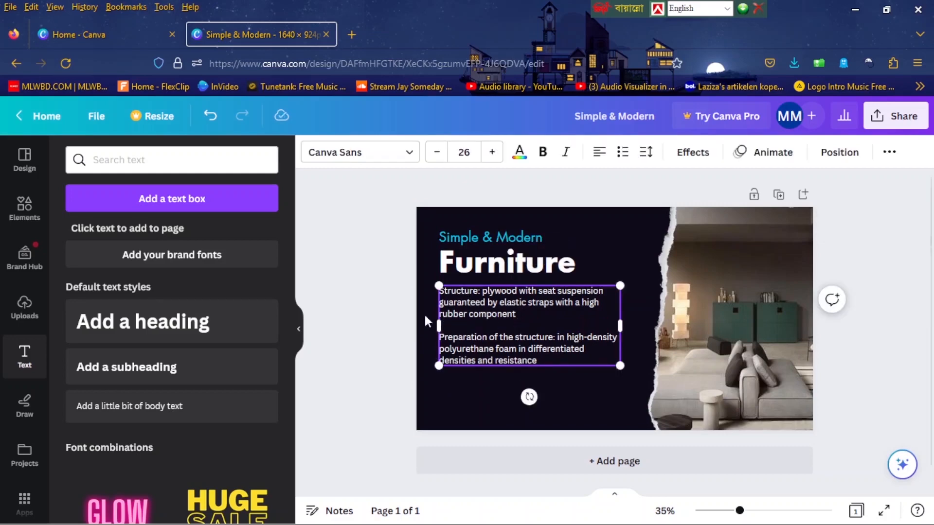
pyautogui.click(387, 314)
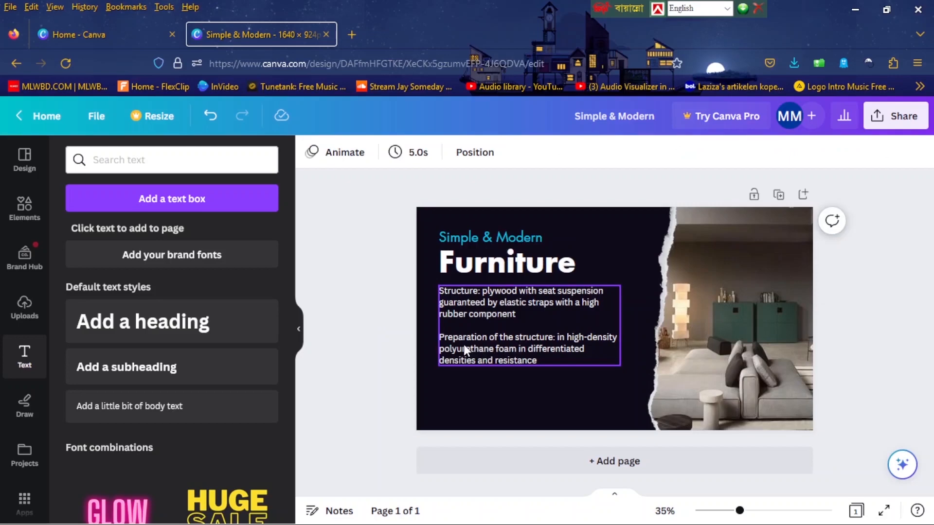
# Add a rounded square shape to the page and fill it with the document's cyan color.
pyautogui.click(32, 212)
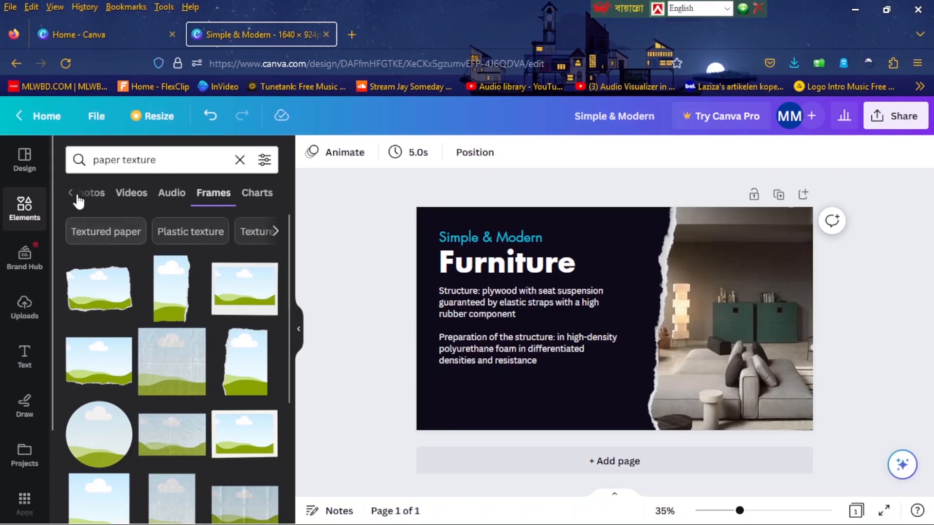
pyautogui.click(240, 159)
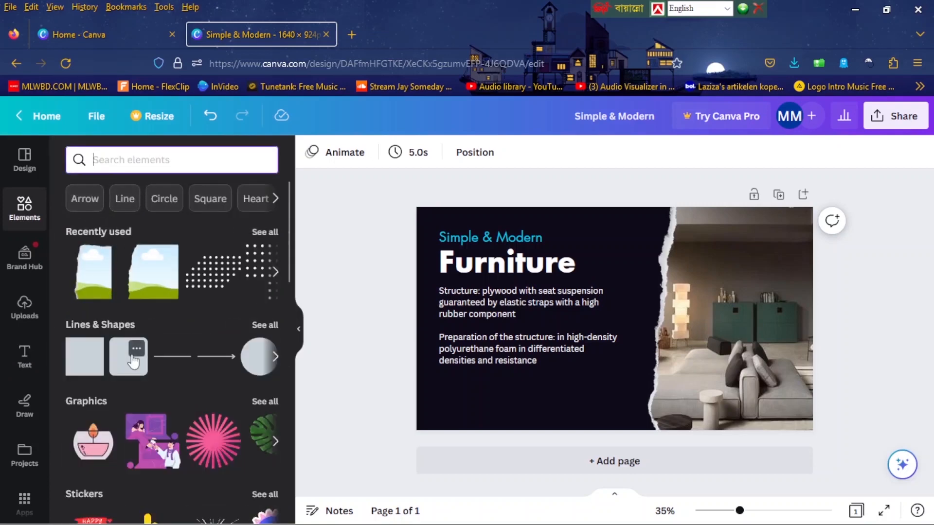
pyautogui.click(127, 361)
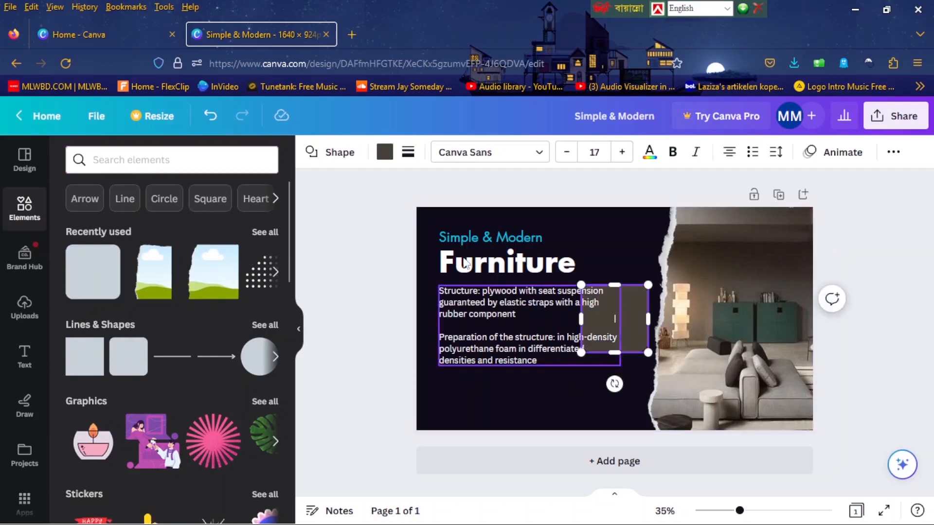
pyautogui.click(385, 152)
pyautogui.click(164, 246)
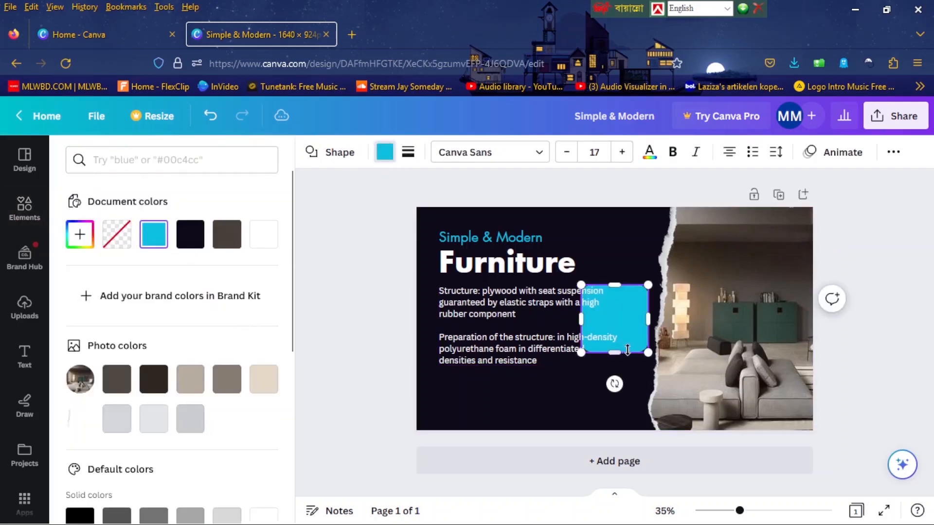
# Reshape the cyan shape into a wide, short button and place it under the description, aligned with the text's left edge.
pyautogui.moveTo(633, 312); pyautogui.dragTo(469, 407)
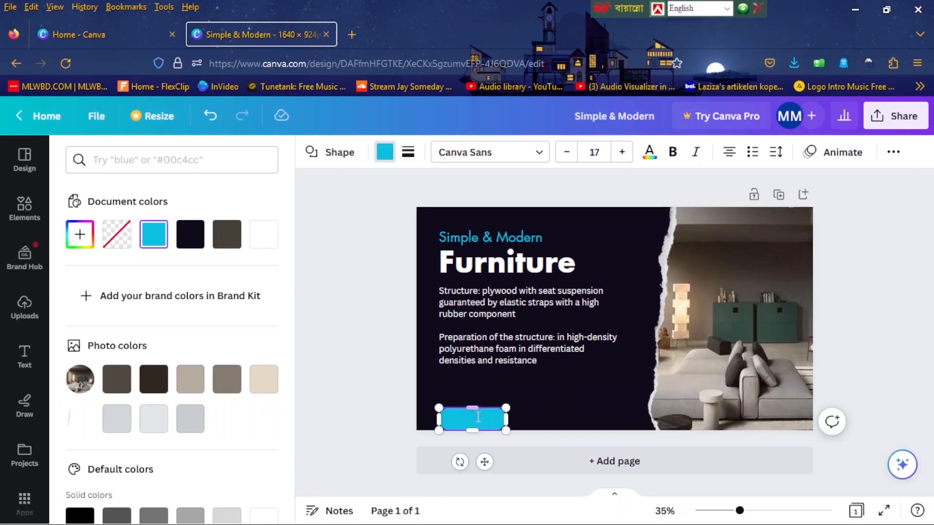
pyautogui.moveTo(483, 460); pyautogui.dragTo(486, 428)
pyautogui.moveTo(516, 393)
pyautogui.mouseDown()
pyautogui.moveTo(536, 397)
pyautogui.moveTo(524, 395)
pyautogui.mouseUp()
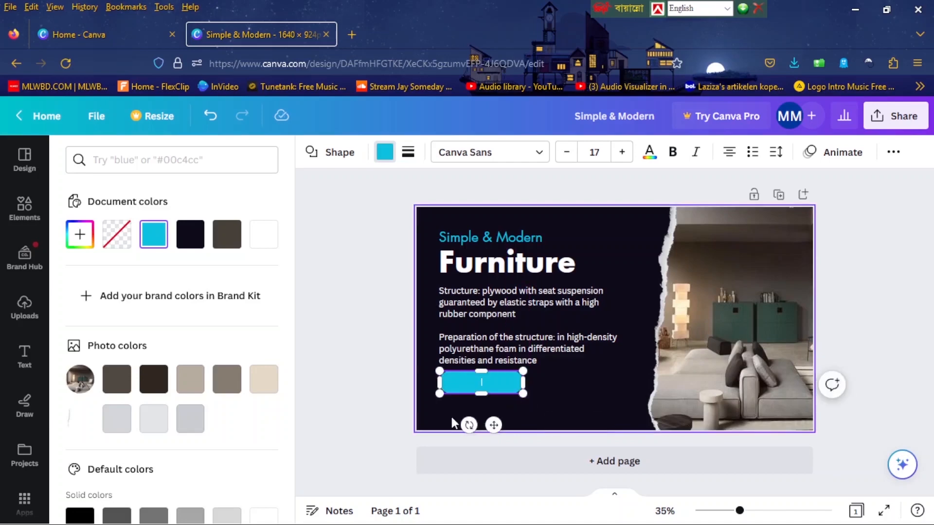
# Add body text reading "ORDER NOW" and position it over the cyan button.
pyautogui.click(37, 354)
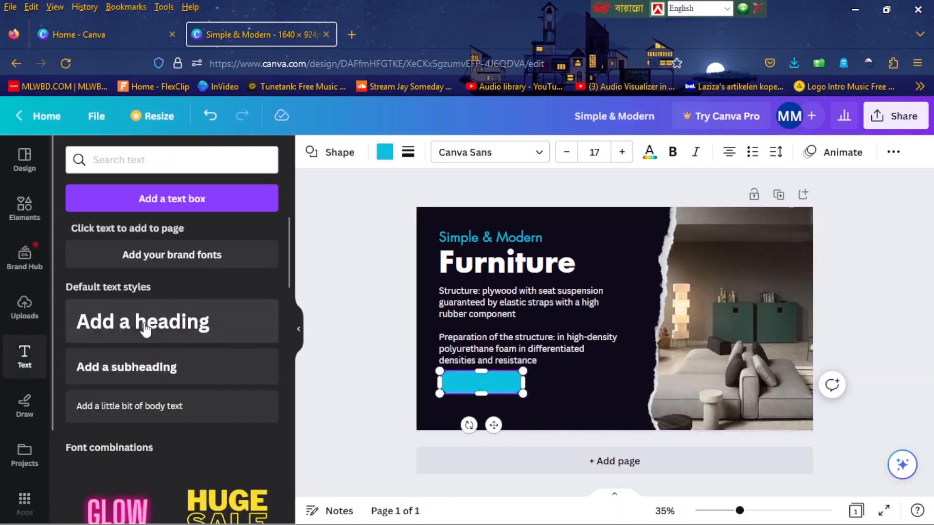
pyautogui.click(150, 406)
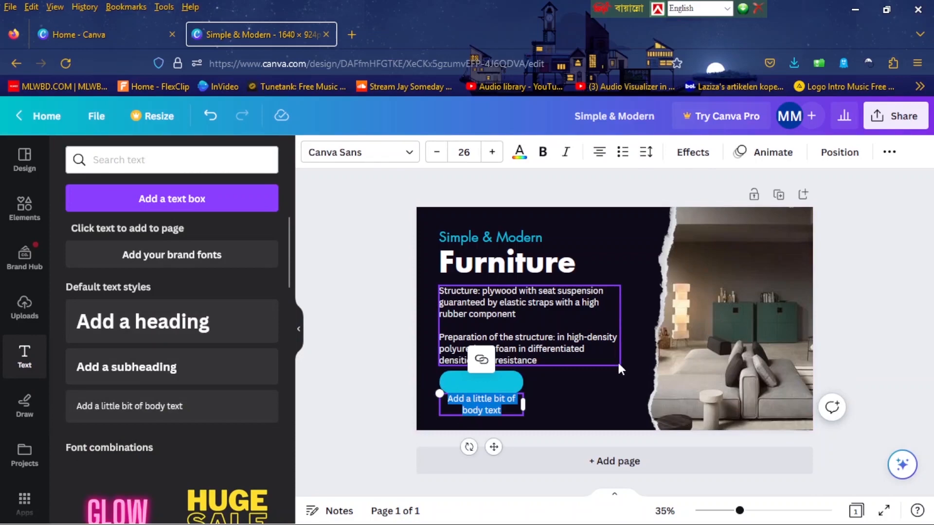
pyautogui.write('ORDER NOW')
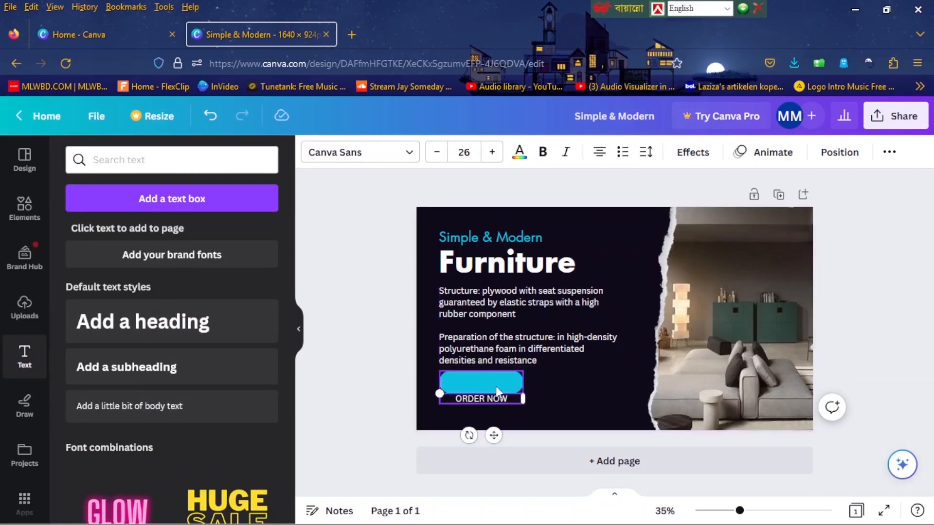
pyautogui.moveTo(493, 433); pyautogui.dragTo(492, 417)
# Color the "ORDER NOW" text with the document's dark background color and change its font to Futura.
pyautogui.click(520, 152)
pyautogui.click(153, 234)
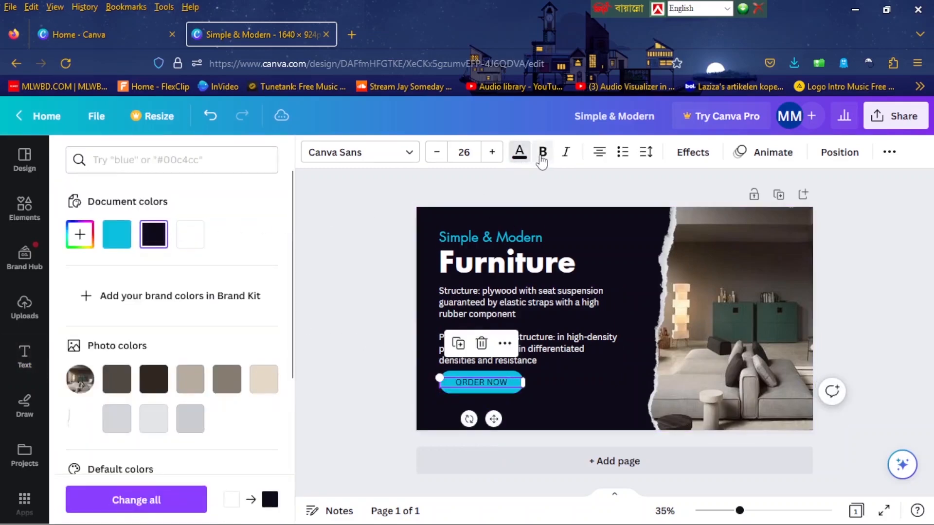
pyautogui.click(410, 153)
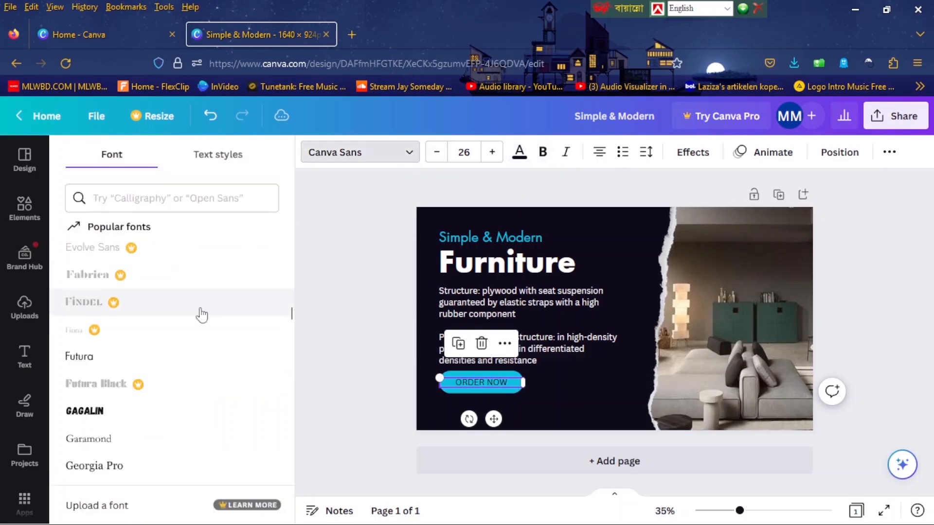
pyautogui.click(138, 368)
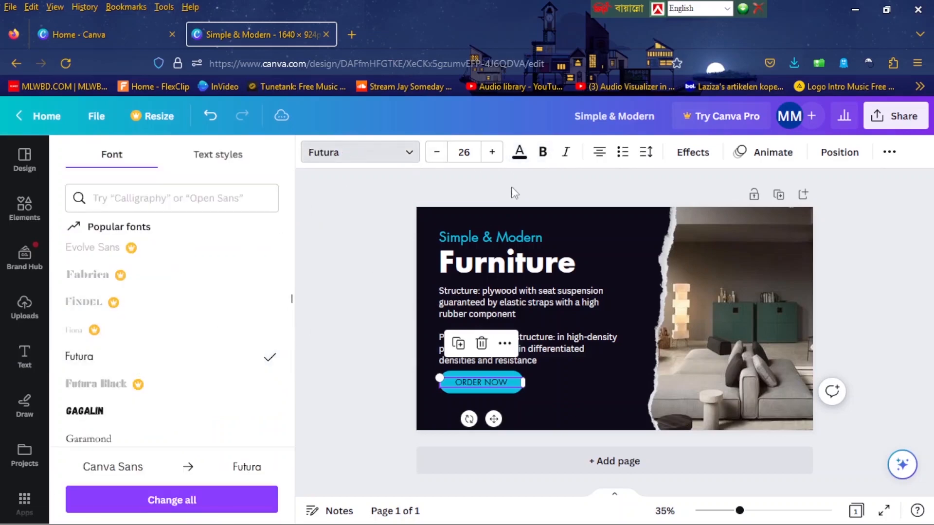
# Make the "ORDER NOW" text bold.
pyautogui.click(546, 154)
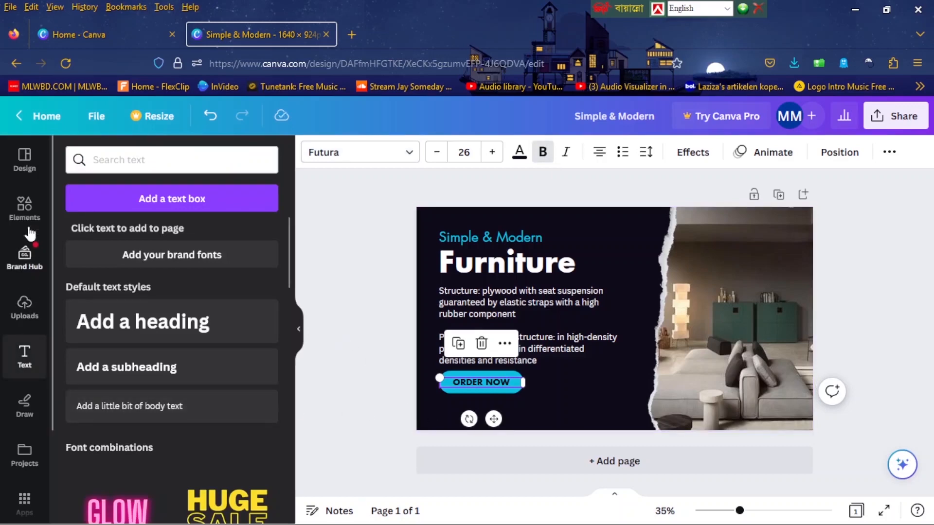
# Search the element graphics for "phone icon" and add the rounded-square icon with a handset cut-out to the page.
pyautogui.click(24, 208)
pyautogui.click(149, 165)
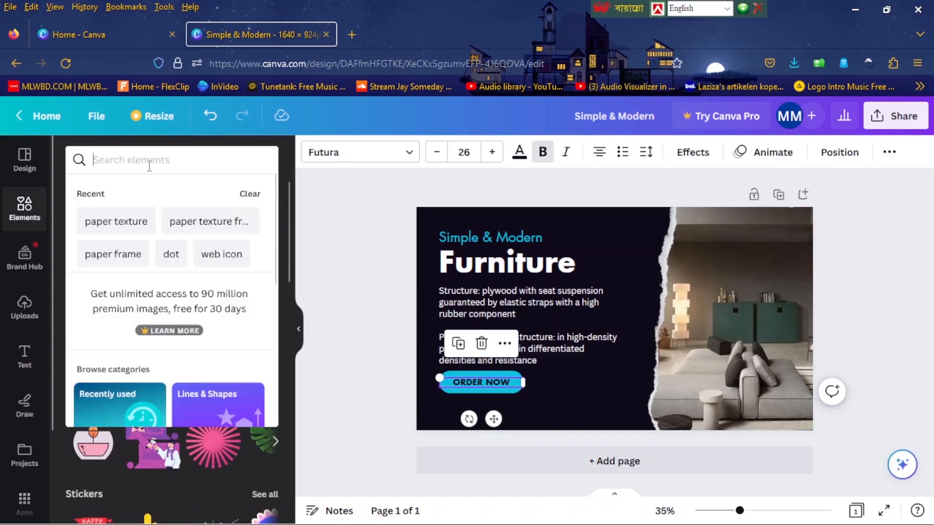
pyautogui.write('PHONE')
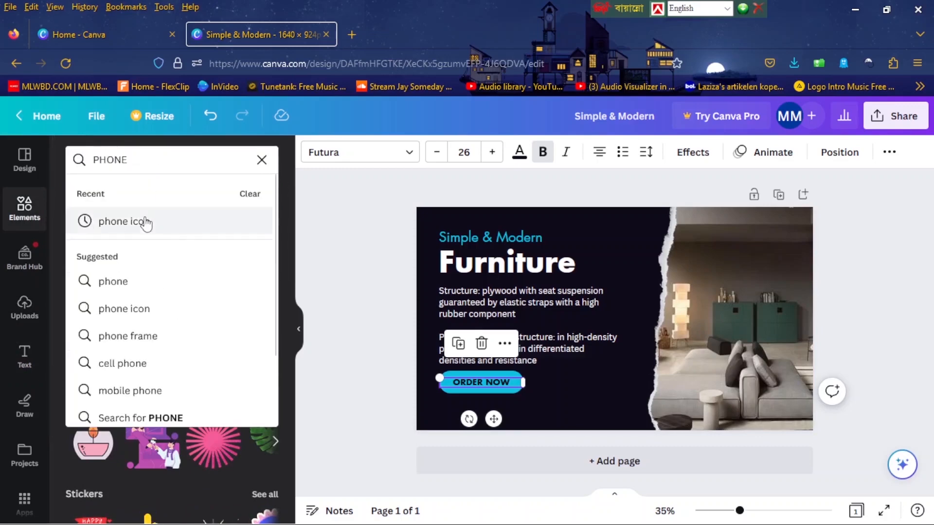
pyautogui.click(145, 223)
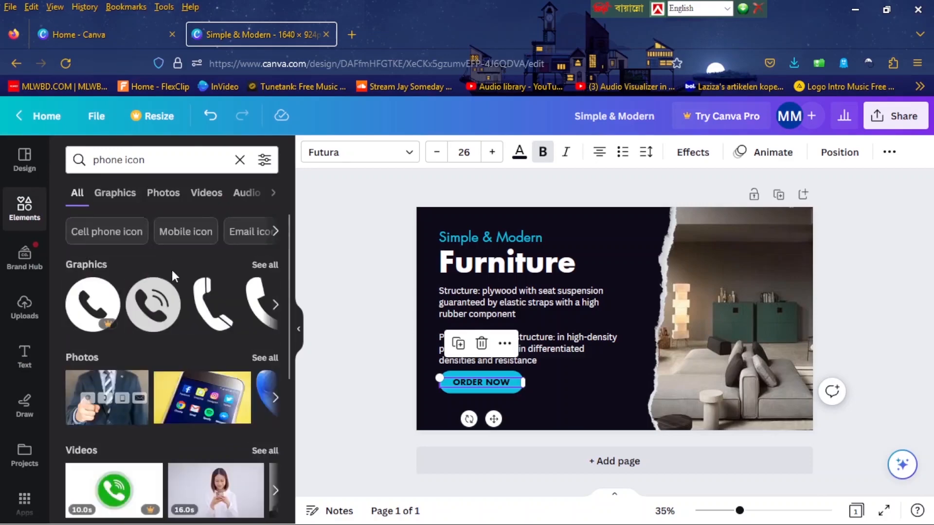
pyautogui.click(262, 265)
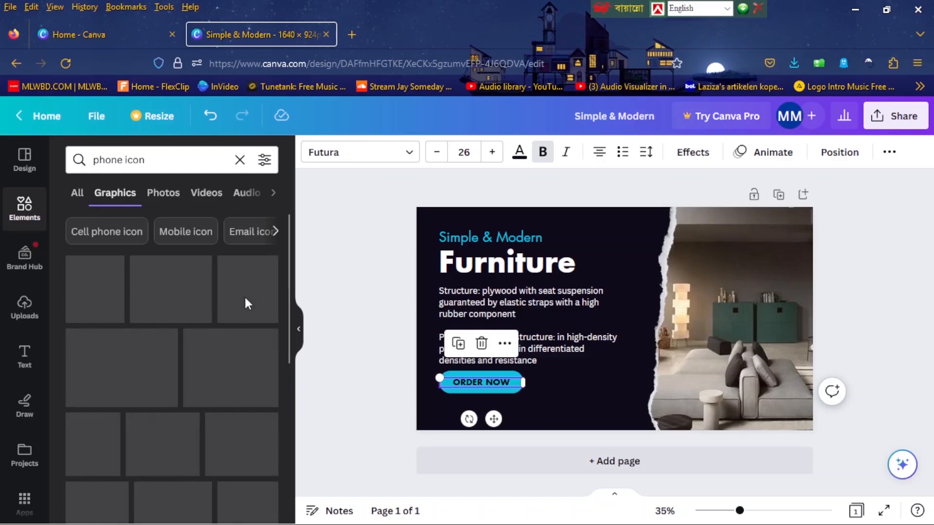
pyautogui.scroll(-5, 245, 304)
pyautogui.scroll(-4, 245, 301)
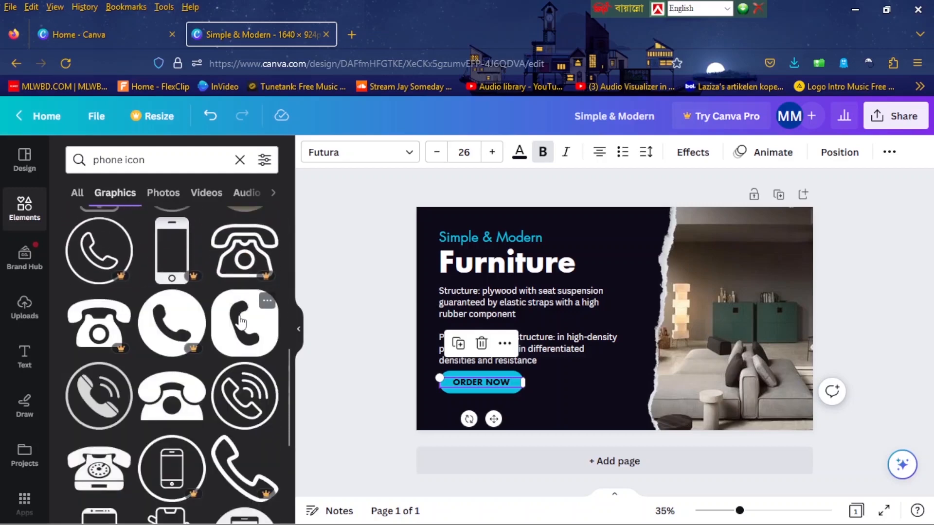
pyautogui.click(242, 322)
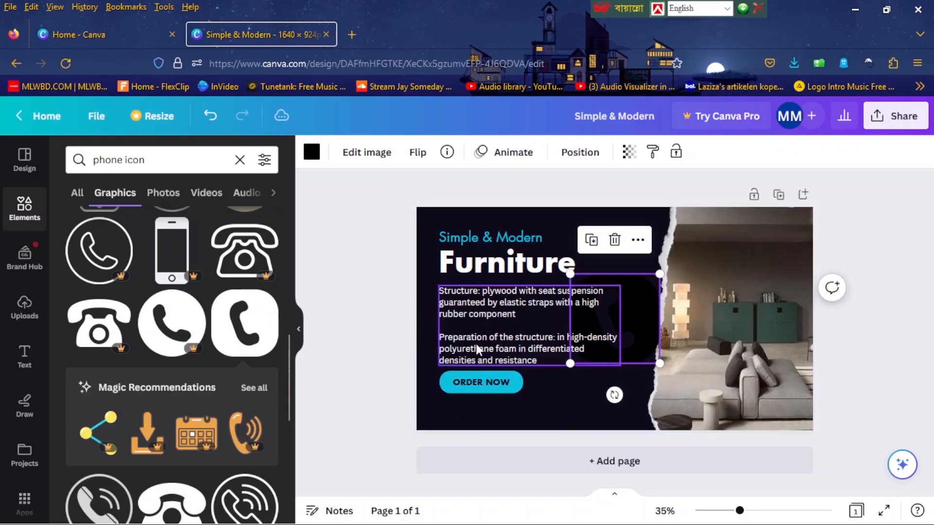
# Shrink the phone icon to a small size and color it with the document's cyan.
pyautogui.moveTo(657, 280); pyautogui.dragTo(625, 325)
pyautogui.click(311, 152)
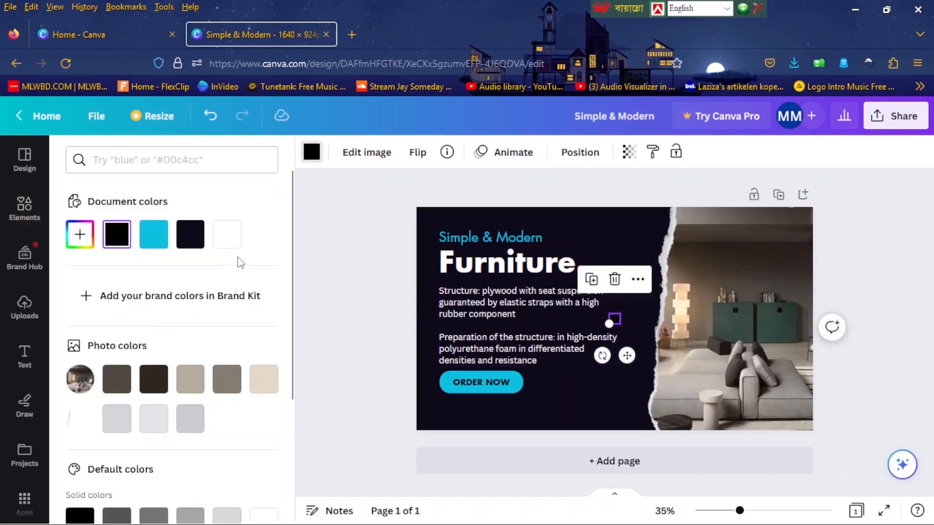
pyautogui.click(154, 234)
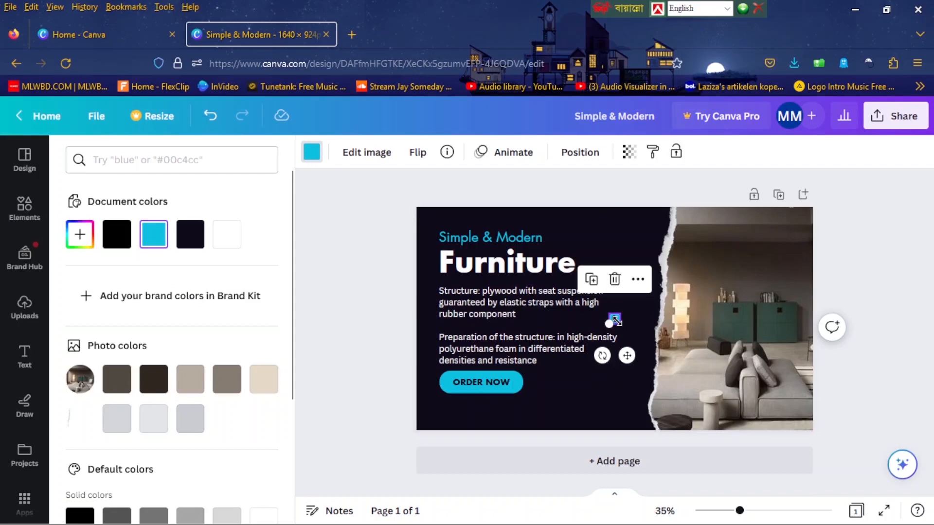
# Place the small phone icon below the "ORDER NOW" button, aligned with the left edge of the text.
pyautogui.moveTo(740, 511); pyautogui.dragTo(753, 511)
pyautogui.moveTo(617, 325); pyautogui.dragTo(392, 482)
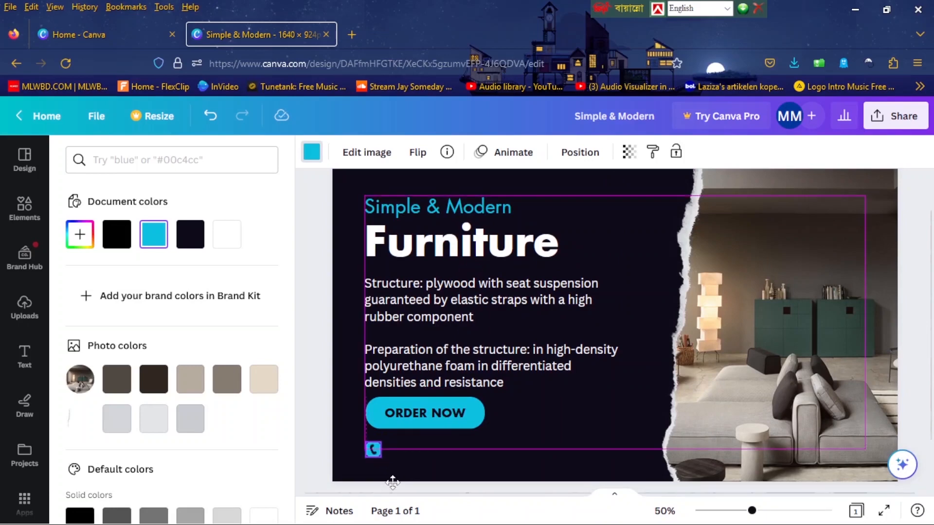
pyautogui.moveTo(393, 482); pyautogui.dragTo(393, 479)
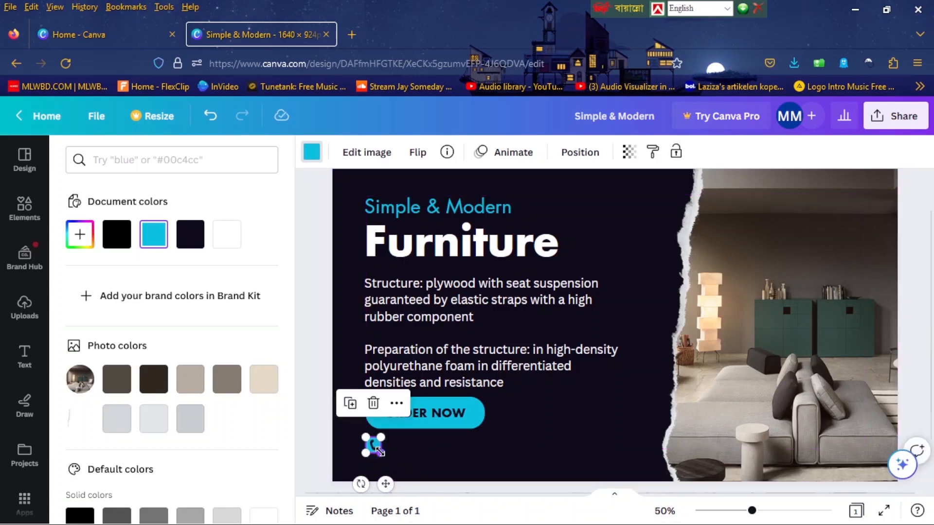
pyautogui.moveTo(385, 483); pyautogui.dragTo(386, 473)
# Move the description text slightly up, closer to the "Furniture" heading.
pyautogui.click(435, 299)
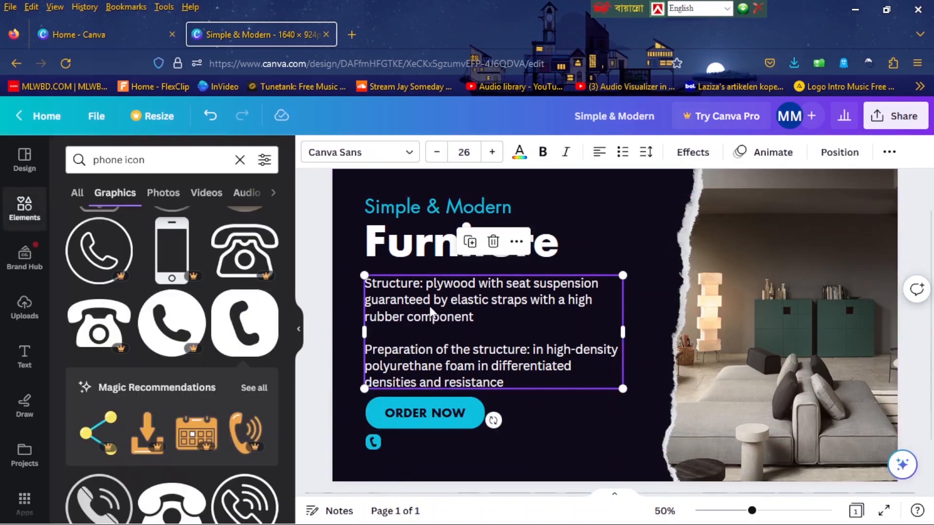
pyautogui.moveTo(430, 303); pyautogui.dragTo(428, 297)
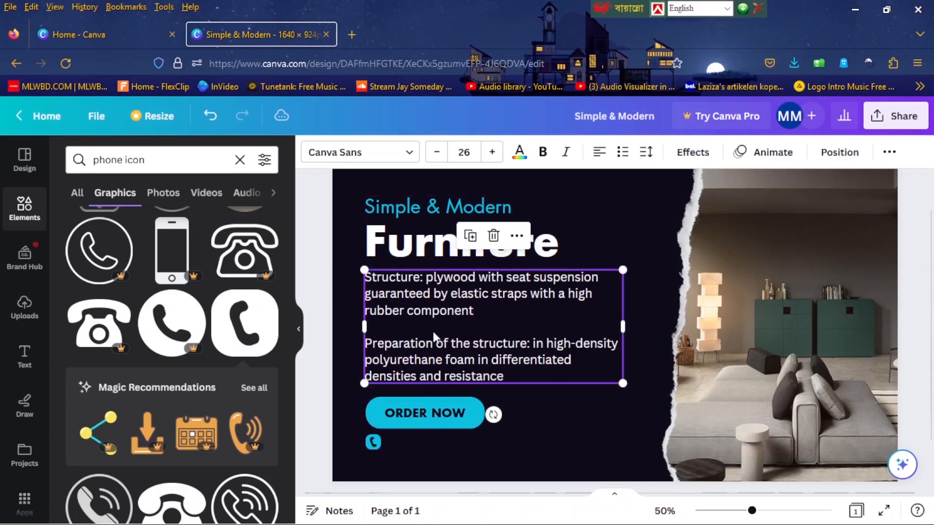
# Group the cyan button with its "ORDER NOW" text, then move the group up slightly and scale it down.
pyautogui.click(438, 407)
pyautogui.moveTo(438, 410); pyautogui.dragTo(437, 404)
pyautogui.click(388, 359)
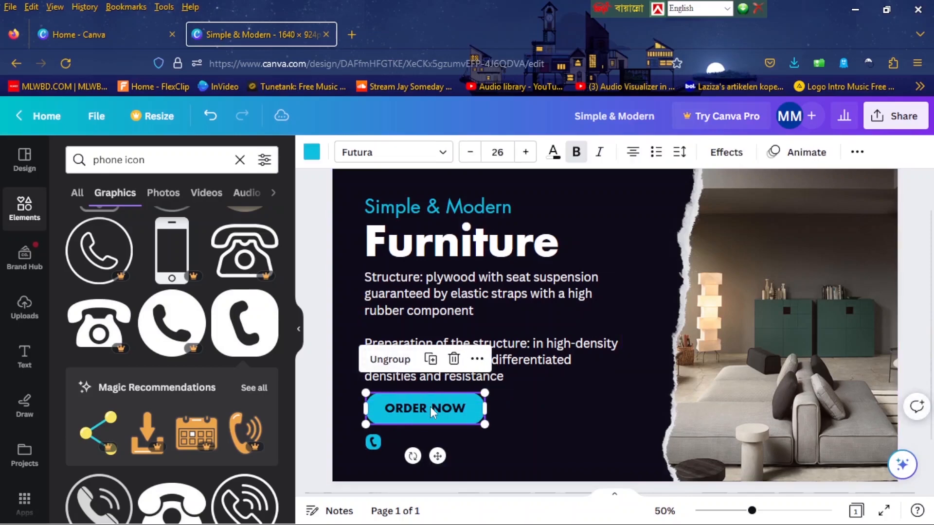
pyautogui.moveTo(434, 409); pyautogui.dragTo(431, 400)
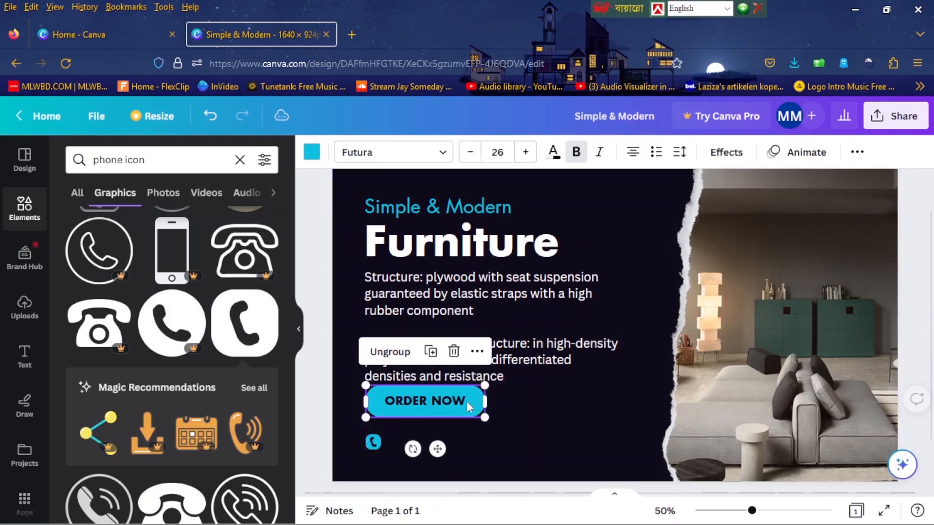
pyautogui.moveTo(484, 386); pyautogui.dragTo(460, 394)
# Reduce the description text's font size to 24.
pyautogui.click(511, 344)
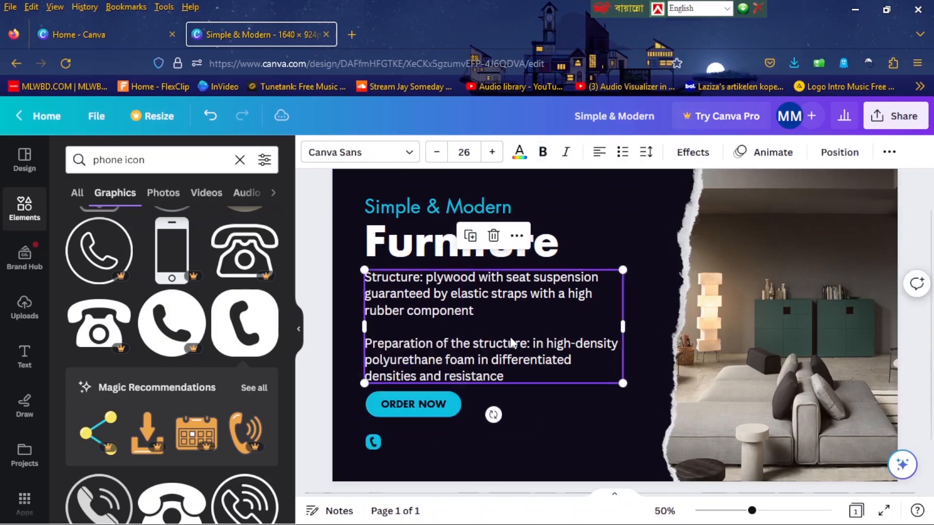
pyautogui.click(436, 152)
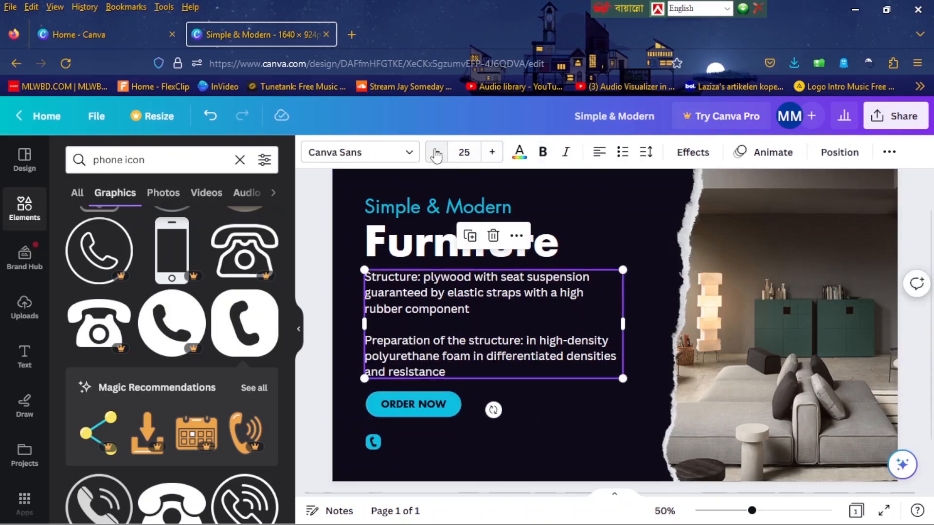
pyautogui.click(437, 153)
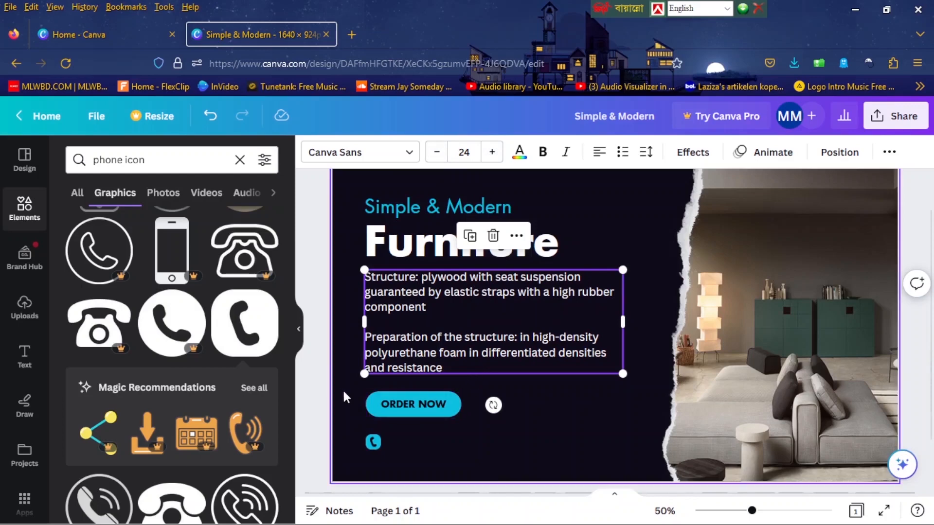
# Fine-tune the "ORDER NOW" button and phone icon positions so they are evenly spaced below the description.
pyautogui.click(370, 410)
pyautogui.click(399, 400)
pyautogui.moveTo(400, 399)
pyautogui.mouseDown()
pyautogui.moveTo(401, 390)
pyautogui.moveTo(401, 401)
pyautogui.mouseUp()
pyautogui.click(349, 408)
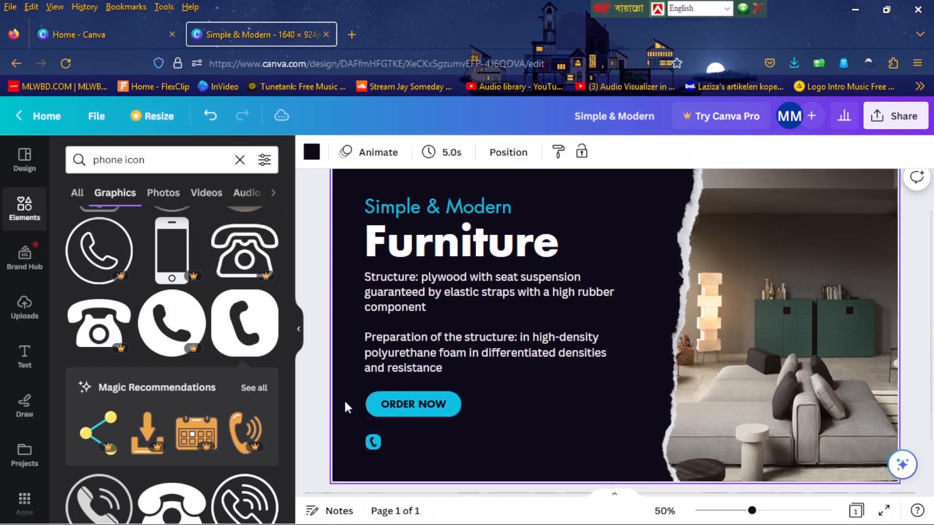
pyautogui.click(373, 443)
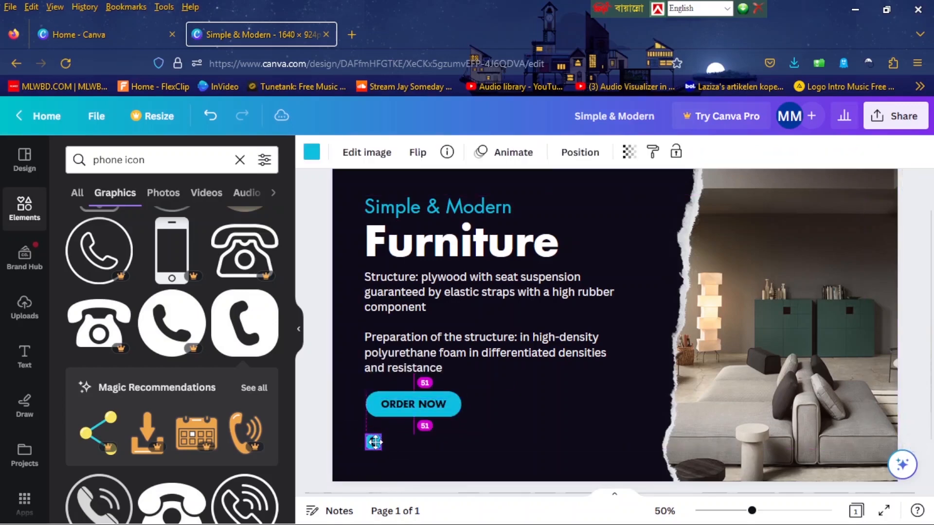
pyautogui.click(321, 436)
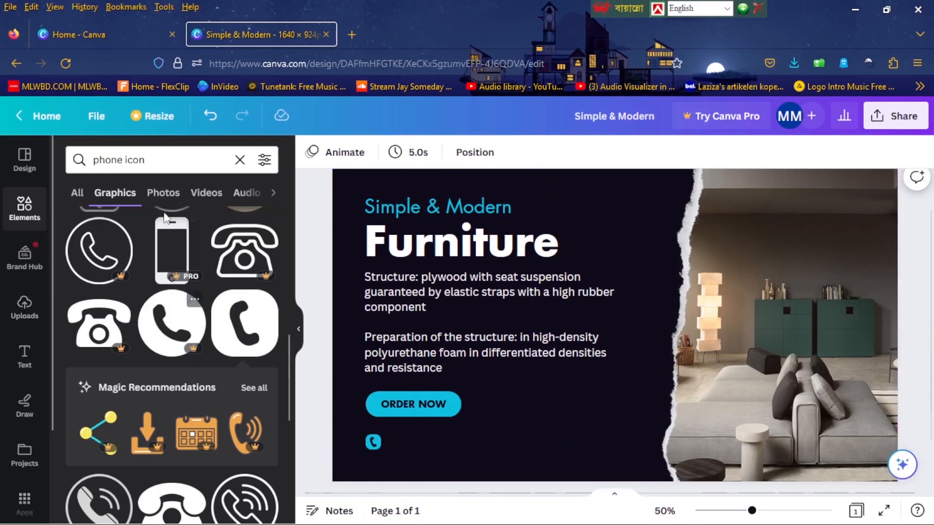
# Search the element graphics for "WEB ICON" and add the rounded-square icon with a "www" globe to the page.
pyautogui.click(240, 160)
pyautogui.write('wEB')
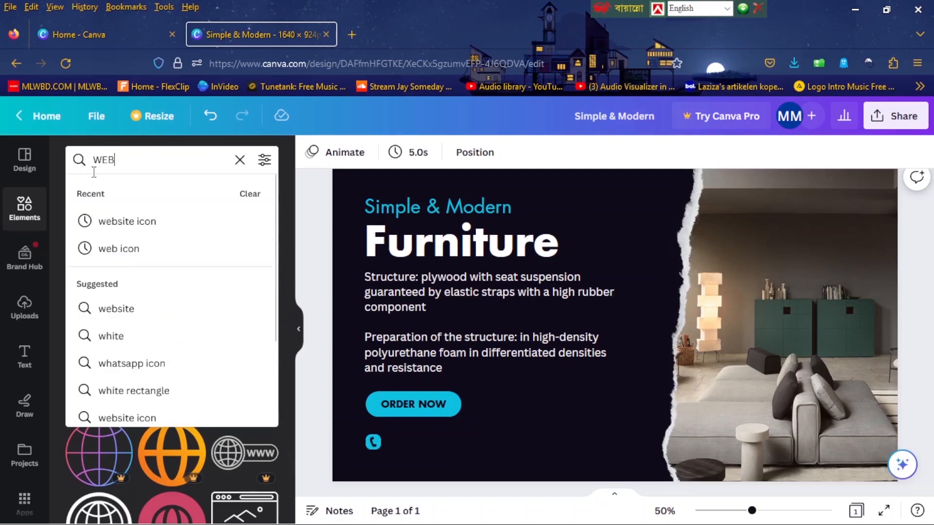
pyautogui.write(' ICON')
pyautogui.press('Return')
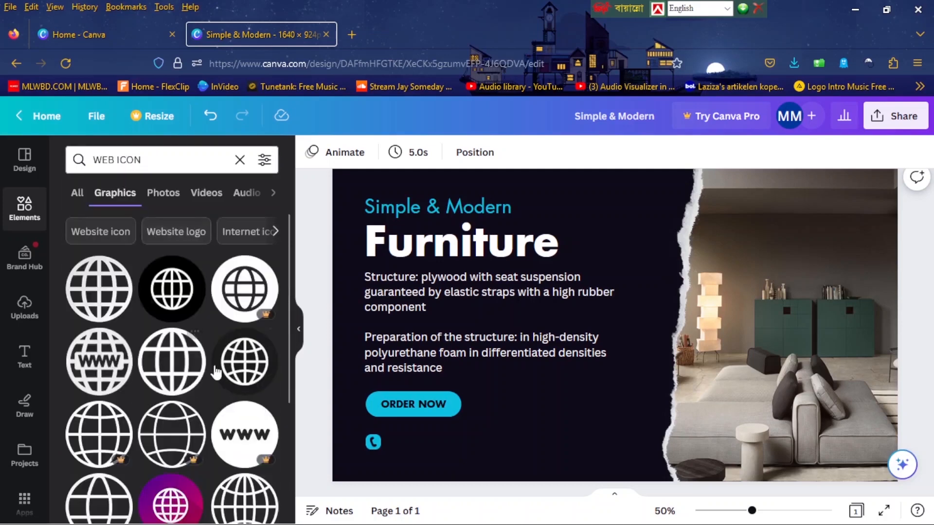
pyautogui.scroll(-10, 209, 370)
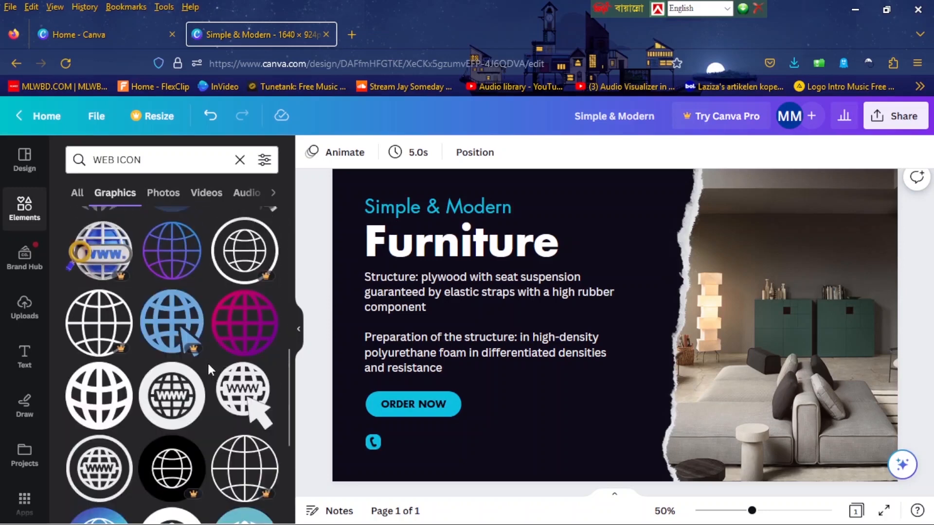
pyautogui.scroll(-2, 207, 363)
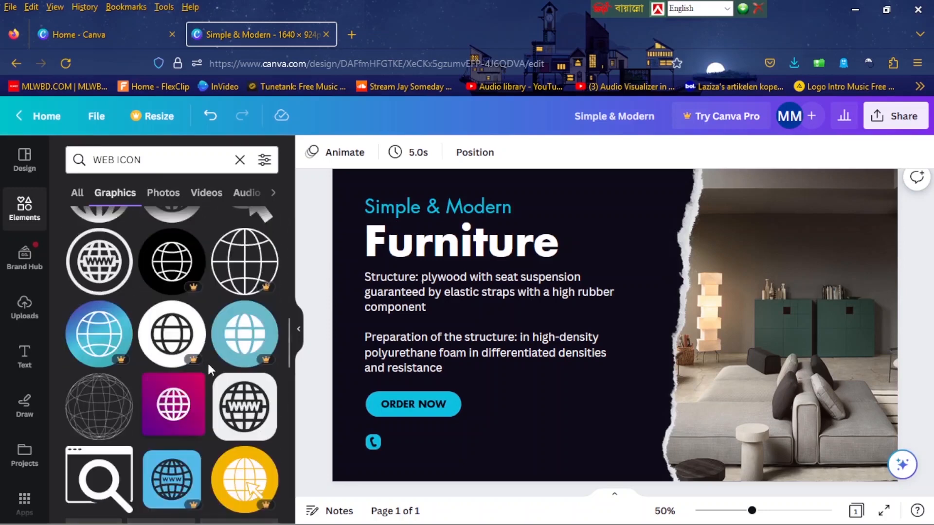
pyautogui.click(243, 413)
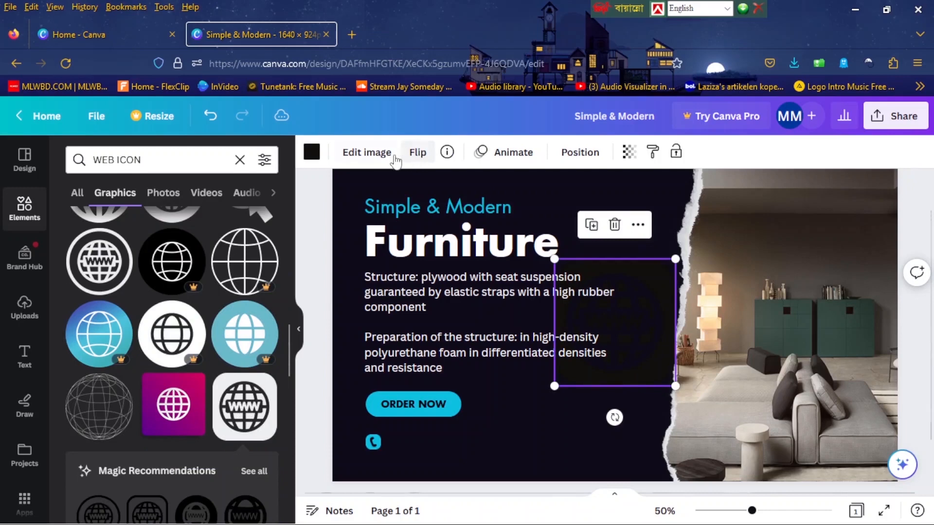
# Color the web icon with the document's cyan and place it, shrunk to the phone icon's size, farther right in the same row.
pyautogui.click(311, 152)
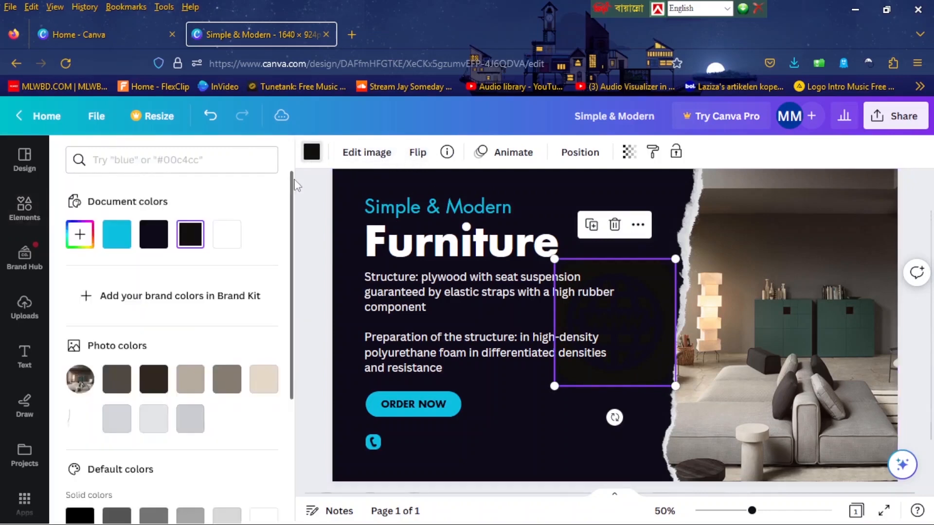
pyautogui.click(117, 235)
pyautogui.moveTo(675, 259); pyautogui.dragTo(536, 442)
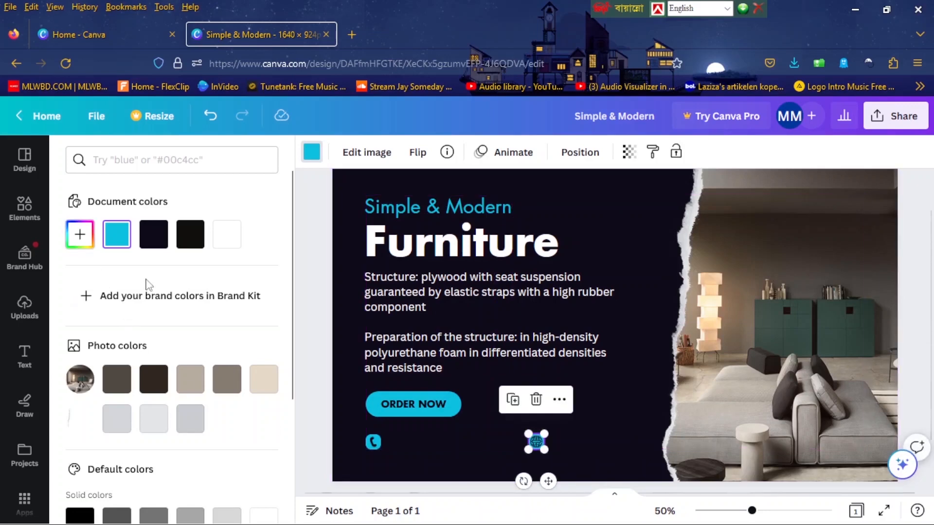
# Add body text holding the phone number between the phone and web icons, and set its font to Futura.
pyautogui.click(24, 358)
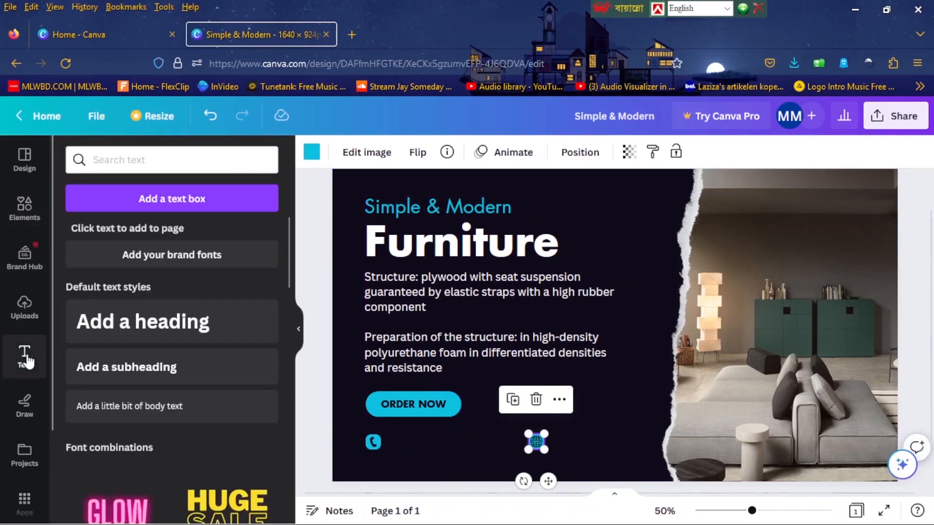
pyautogui.click(136, 407)
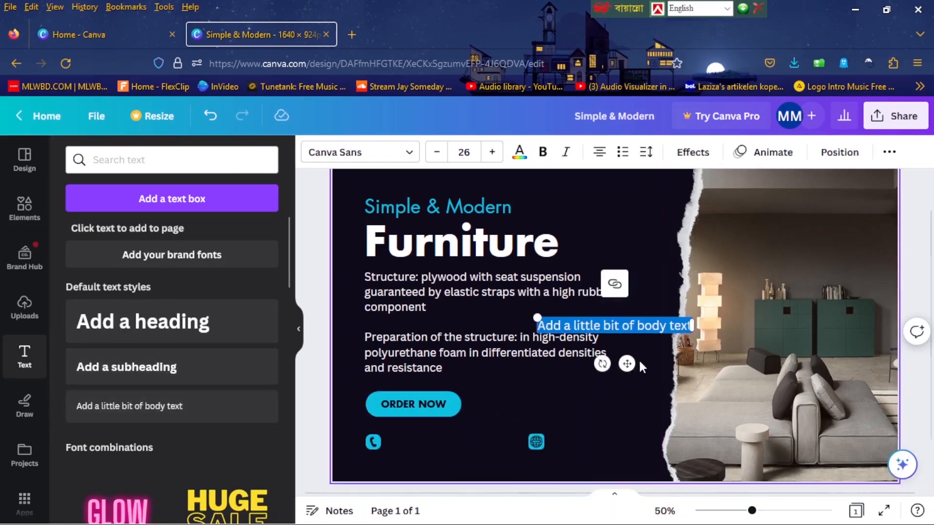
pyautogui.moveTo(627, 364); pyautogui.dragTo(482, 478)
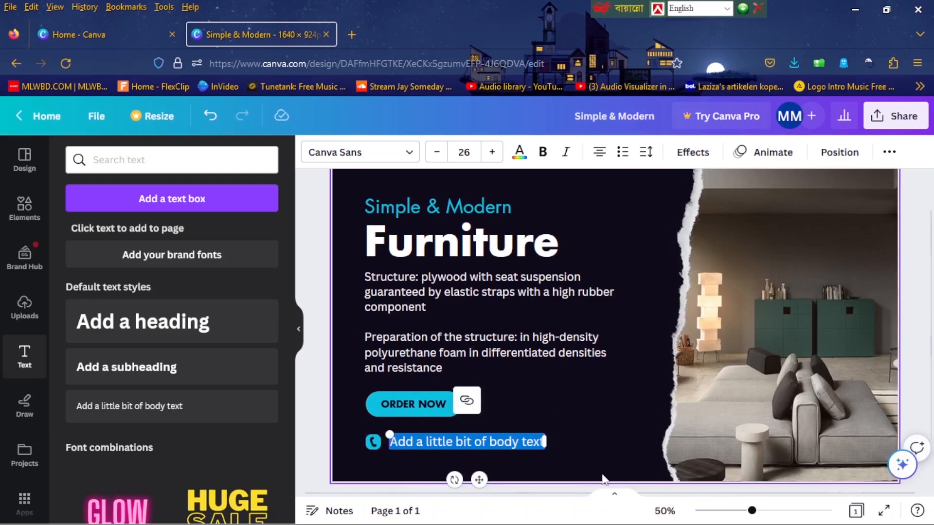
pyautogui.write('000 123 456')
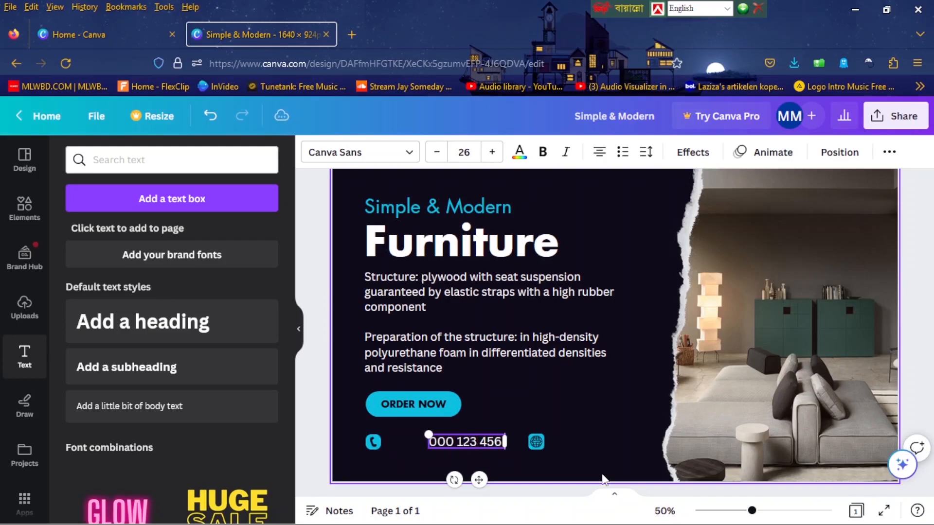
pyautogui.write('9')
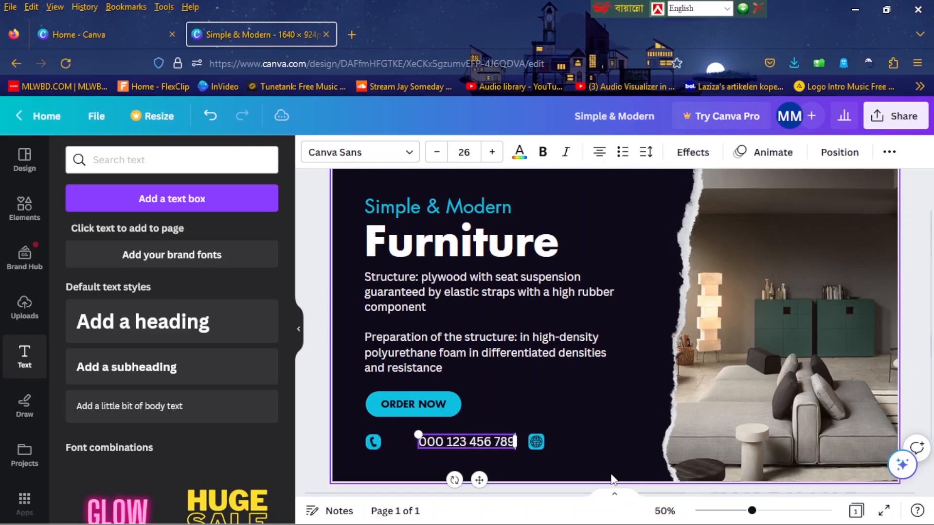
pyautogui.click(411, 155)
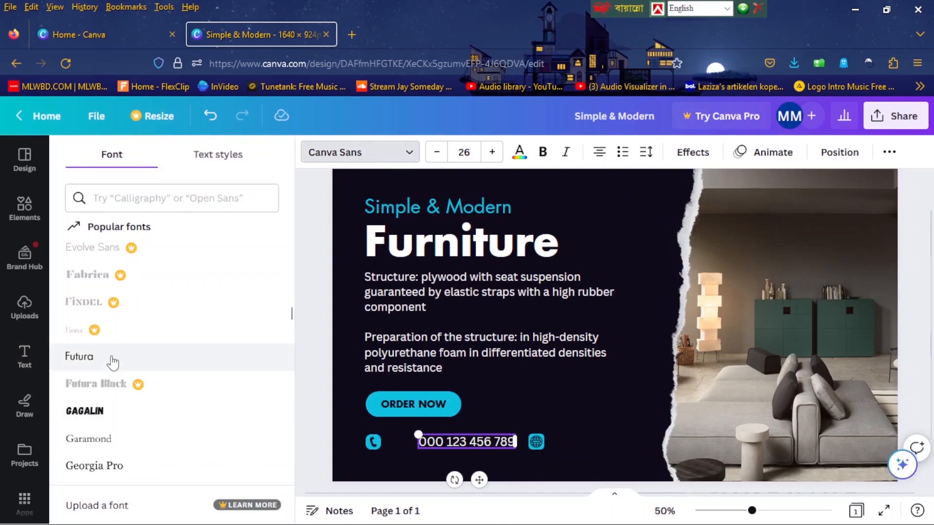
pyautogui.click(112, 359)
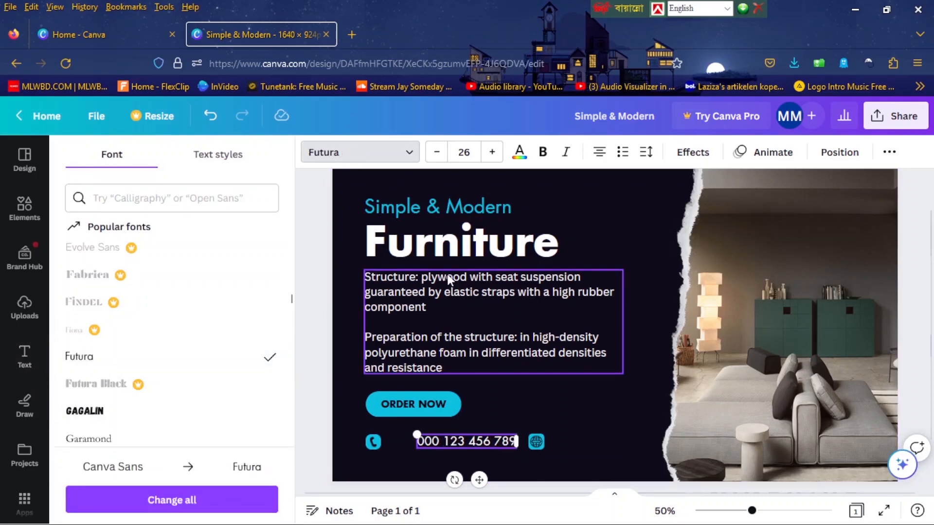
# Set the phone number's font size to 24 and line the text up vertically with the contact icons.
pyautogui.click(437, 152)
pyautogui.click(437, 152)
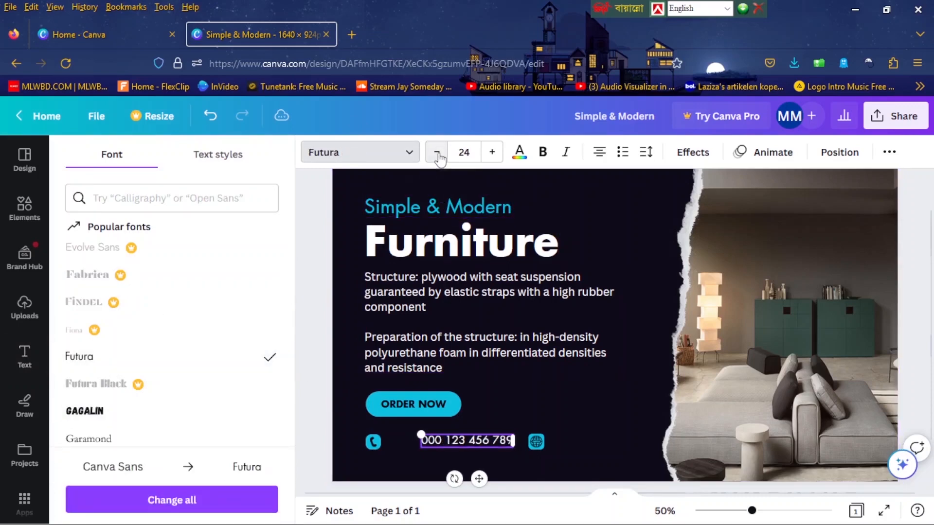
pyautogui.click(319, 349)
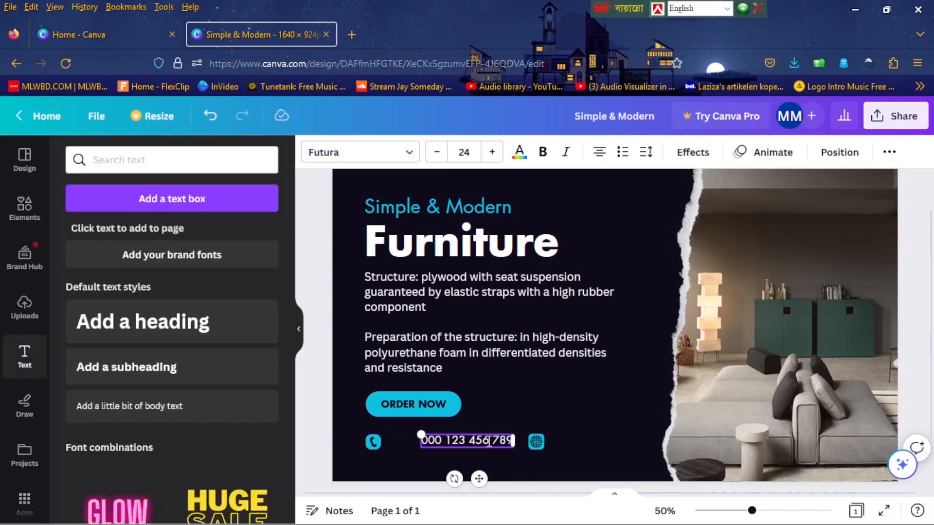
pyautogui.moveTo(479, 478); pyautogui.dragTo(463, 479)
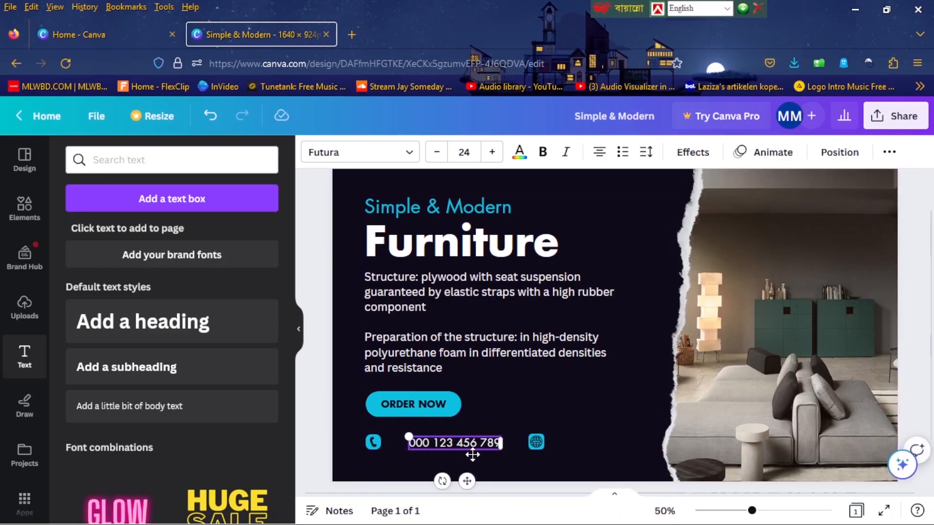
pyautogui.click(417, 456)
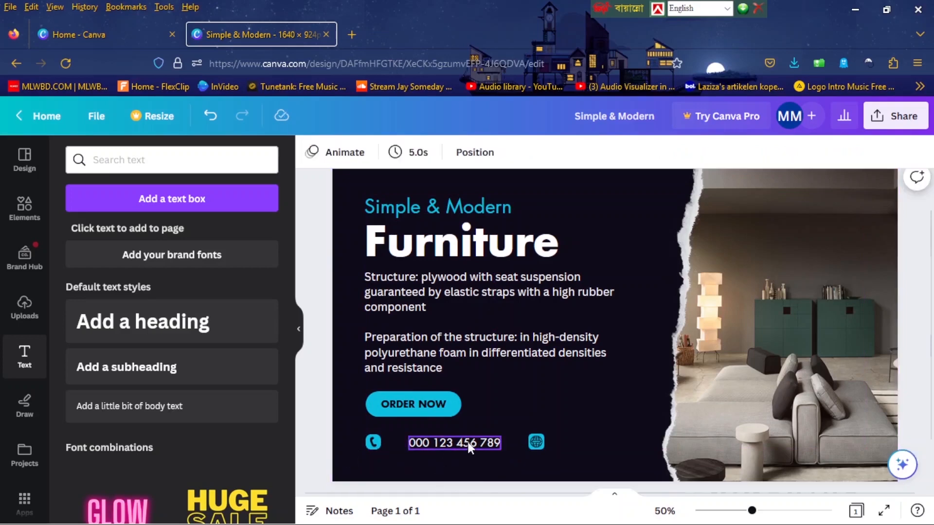
# Duplicate the phone number text, placing the copy beside the web icon and the original close beside the phone icon.
pyautogui.click(453, 442)
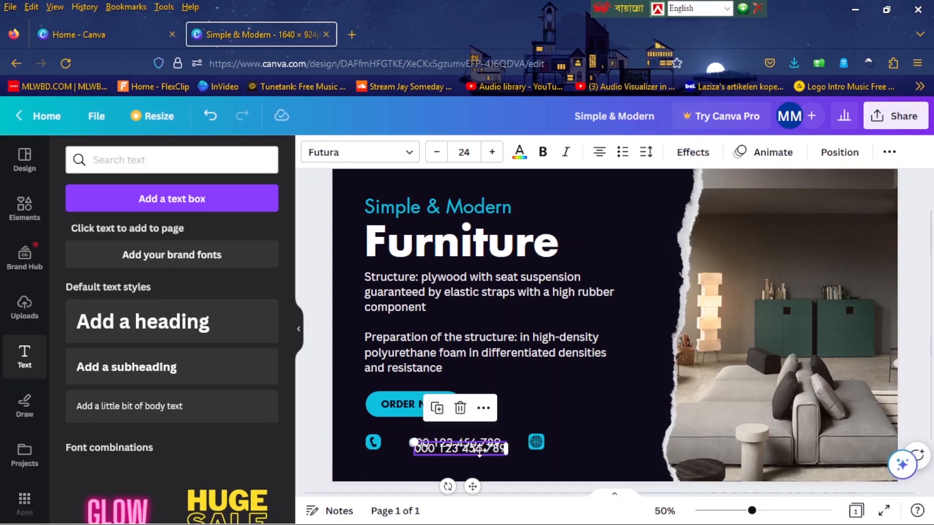
pyautogui.click(431, 403)
pyautogui.moveTo(585, 443); pyautogui.dragTo(610, 444)
pyautogui.moveTo(445, 444); pyautogui.dragTo(433, 443)
pyautogui.click(303, 454)
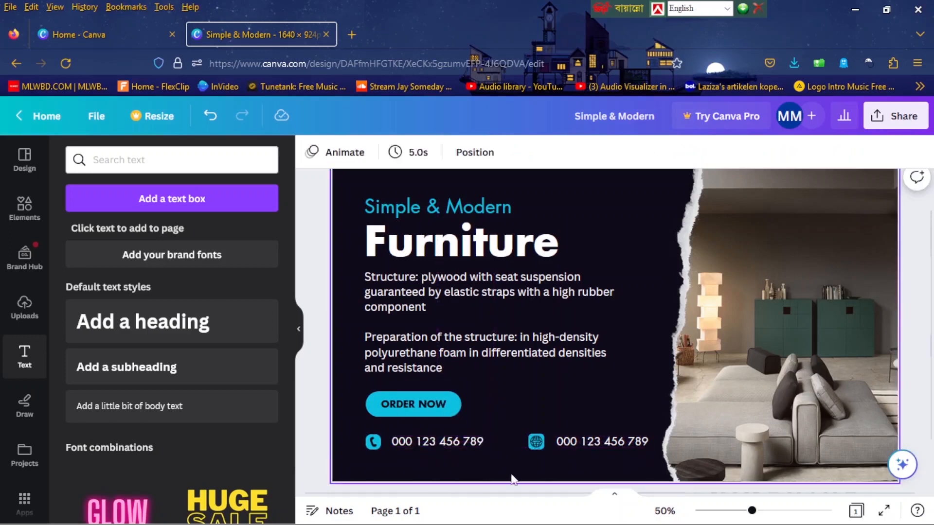
# Shift the web icon and the text beside it slightly left, away from the torn photo edge.
pyautogui.click(533, 441)
pyautogui.moveTo(533, 441); pyautogui.dragTo(521, 441)
pyautogui.click(584, 442)
pyautogui.moveTo(584, 442); pyautogui.dragTo(570, 442)
pyautogui.doubleClick(572, 443)
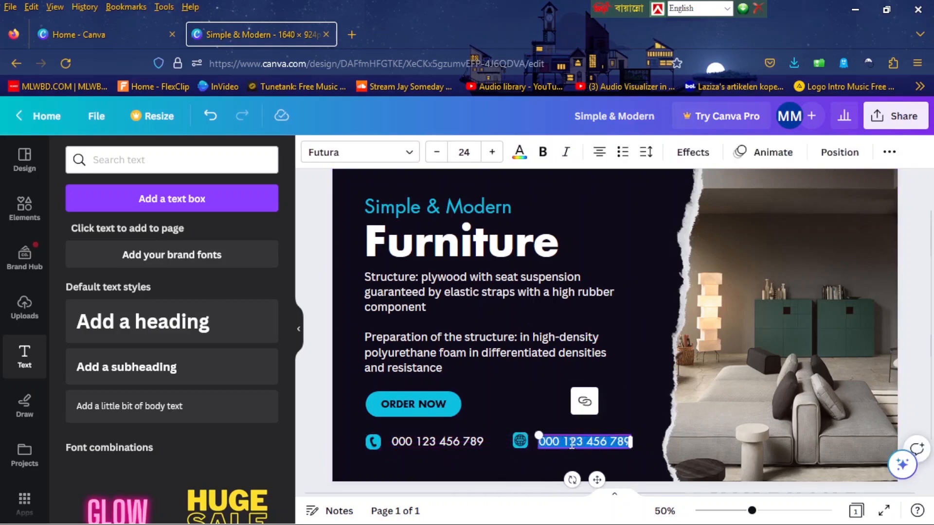
pyautogui.write('www.website.com')
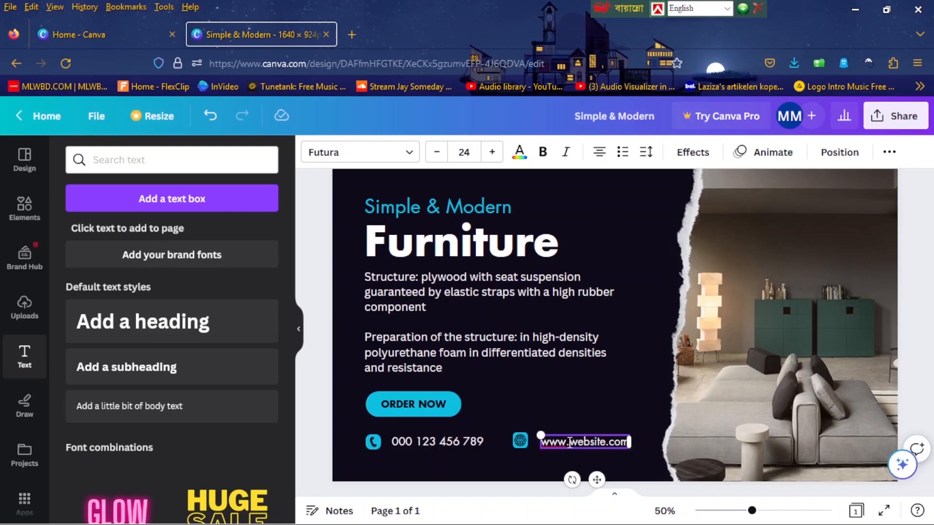
pyautogui.click(314, 414)
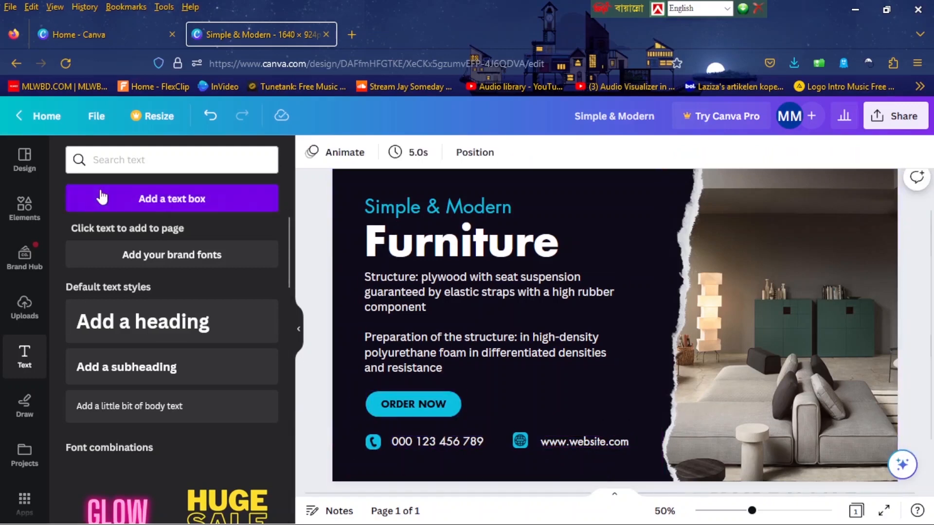
# Replace the previous element search with "dot" and limit it to graphics.
pyautogui.click(35, 214)
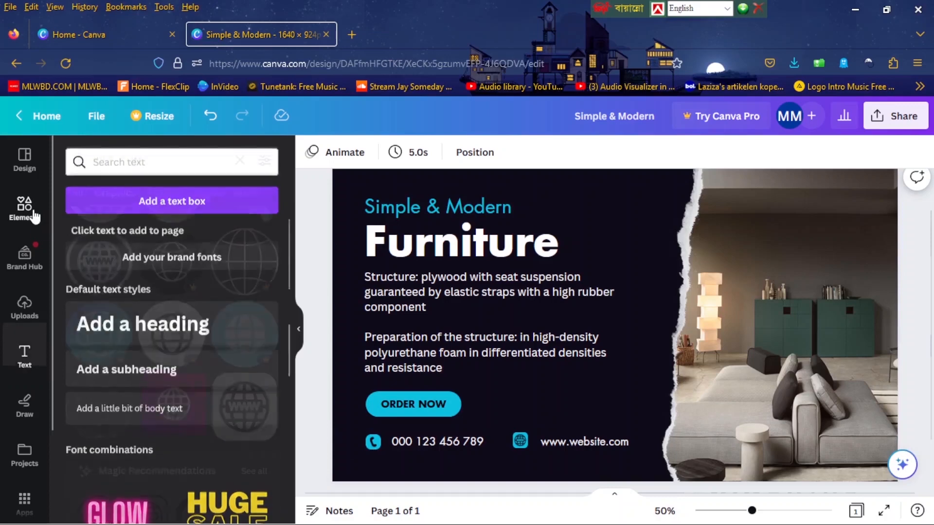
pyautogui.click(240, 161)
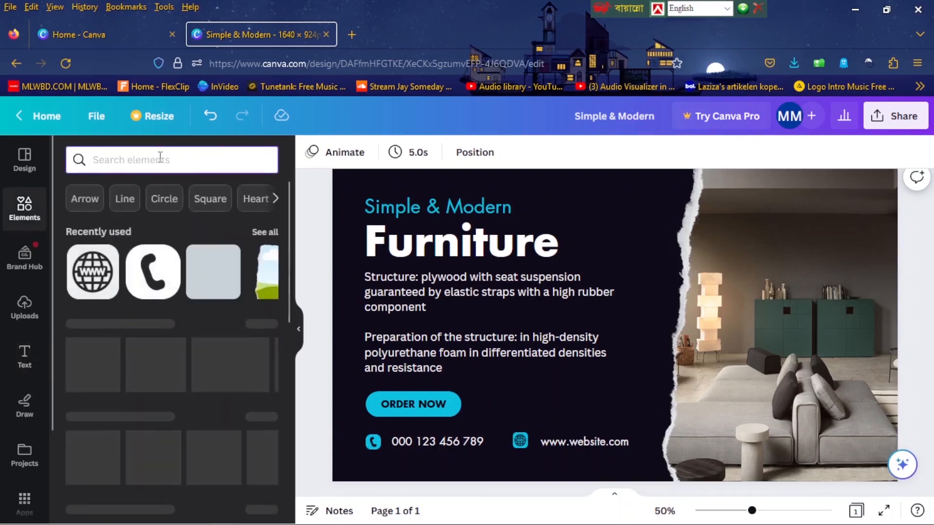
pyautogui.write('dot')
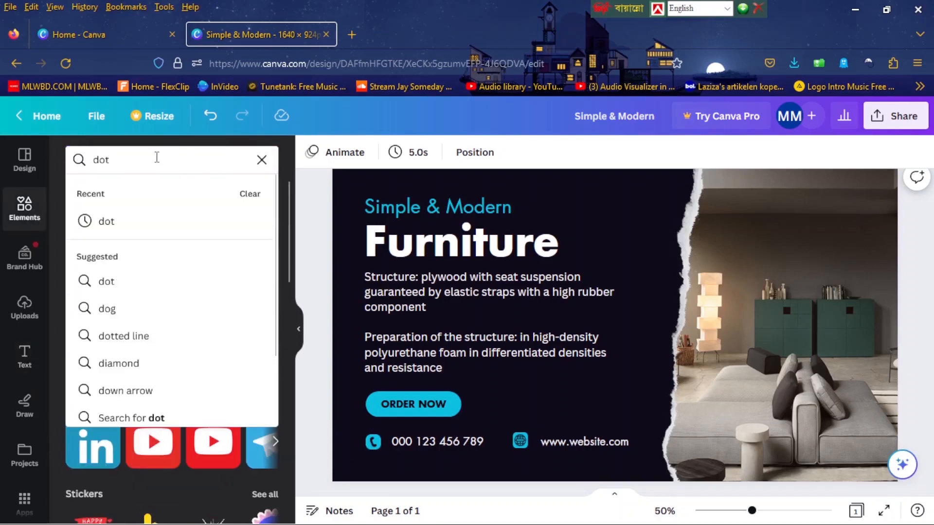
pyautogui.click(148, 219)
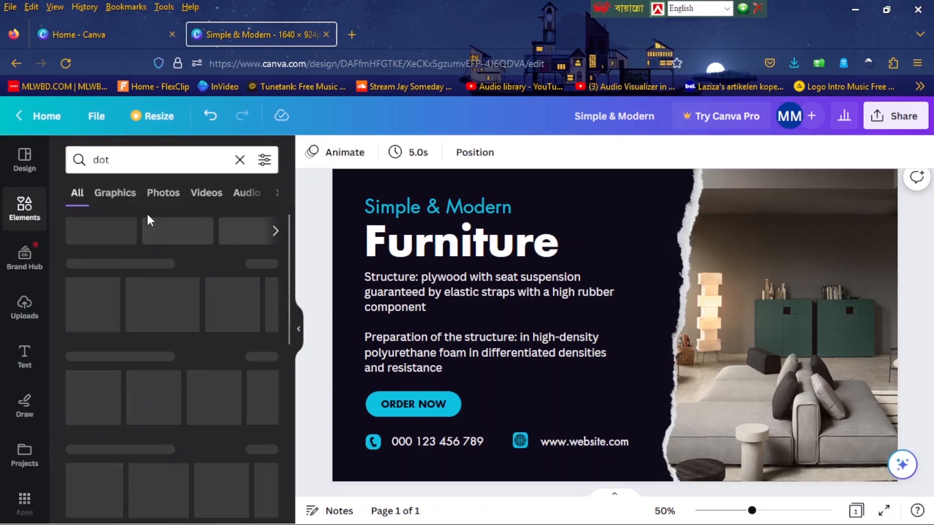
pyautogui.click(261, 263)
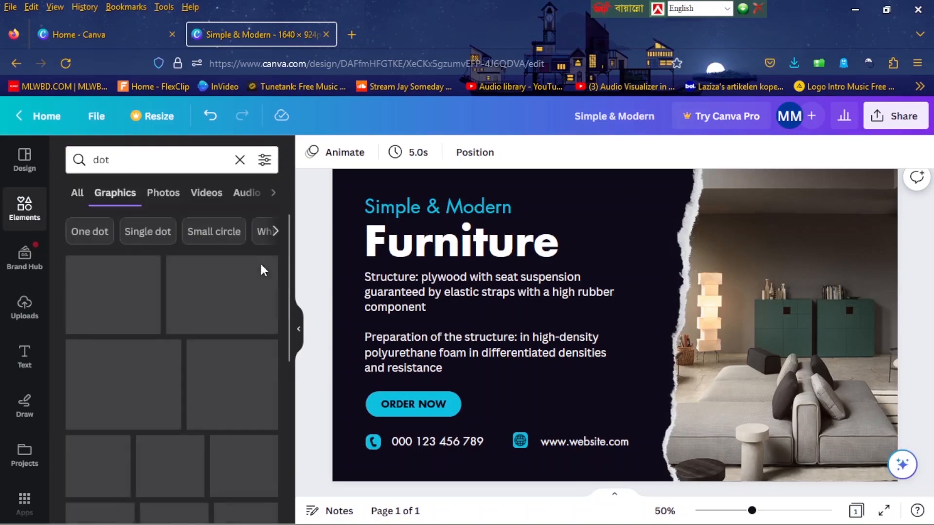
# Find the free slanted dot-grid pattern among the dot graphics and add it to the page.
pyautogui.scroll(-1, 261, 275)
pyautogui.scroll(-10, 262, 278)
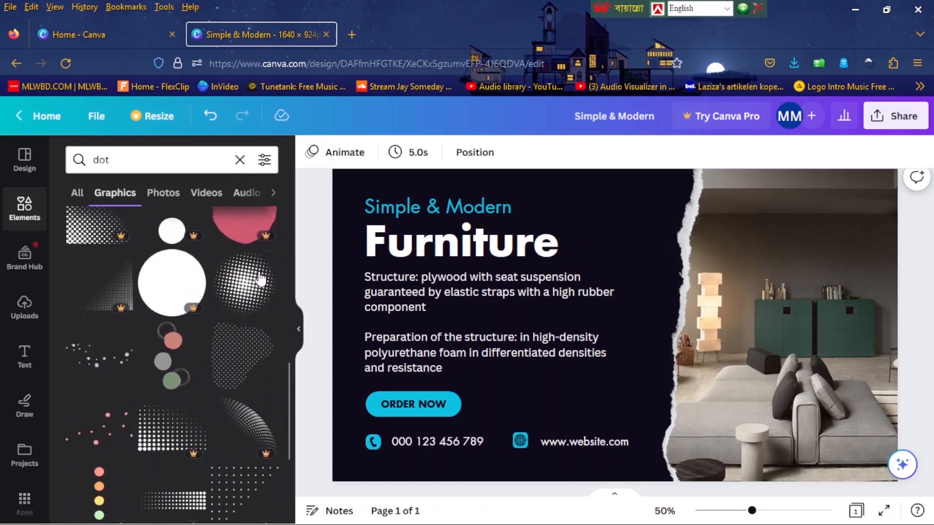
pyautogui.scroll(-8, 261, 279)
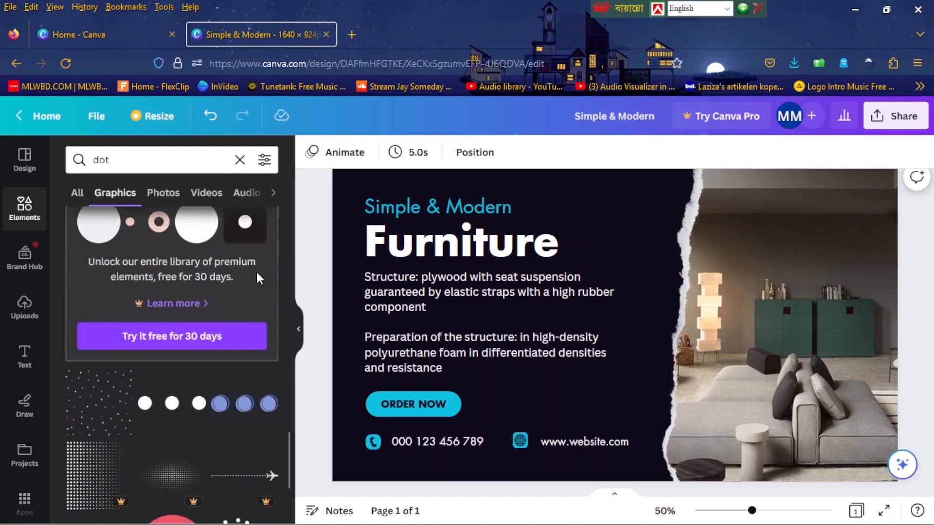
pyautogui.scroll(-10, 258, 280)
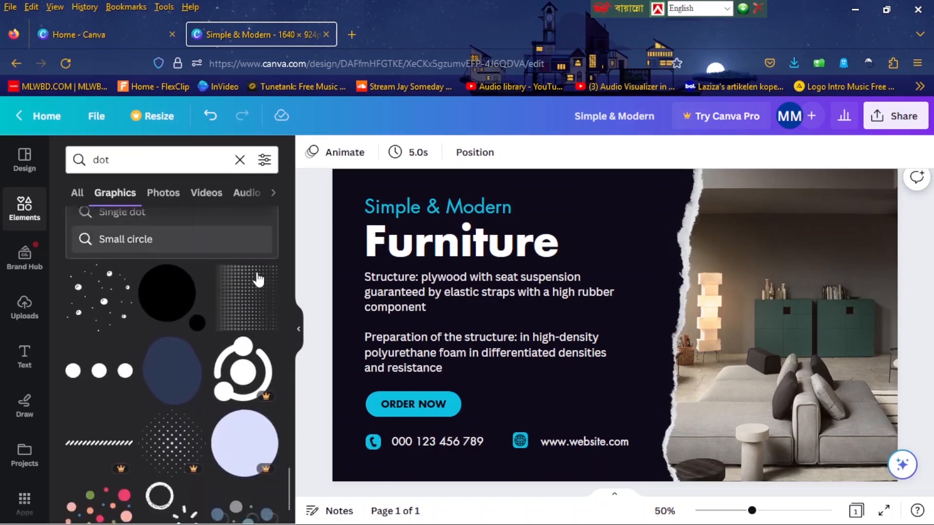
pyautogui.scroll(-10, 258, 280)
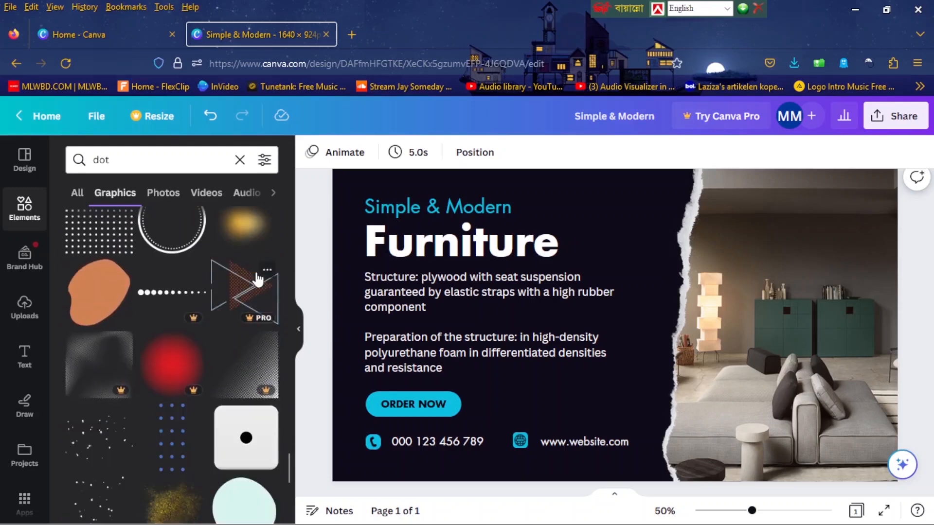
pyautogui.scroll(-10, 133, 302)
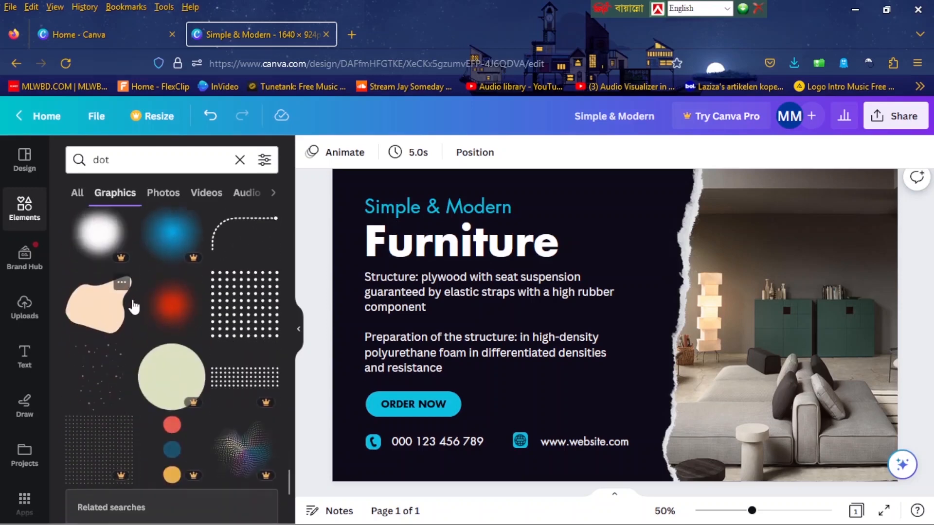
pyautogui.scroll(-10, 136, 304)
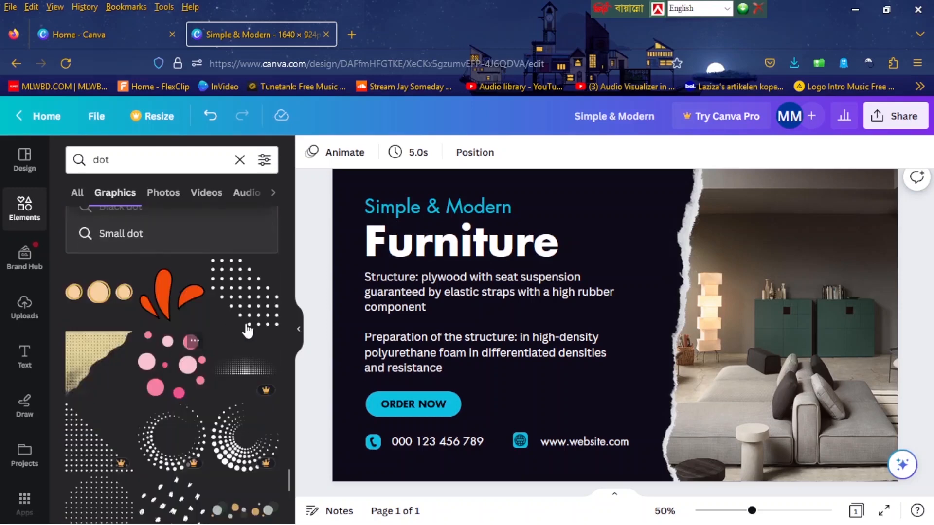
pyautogui.scroll(-8, 221, 360)
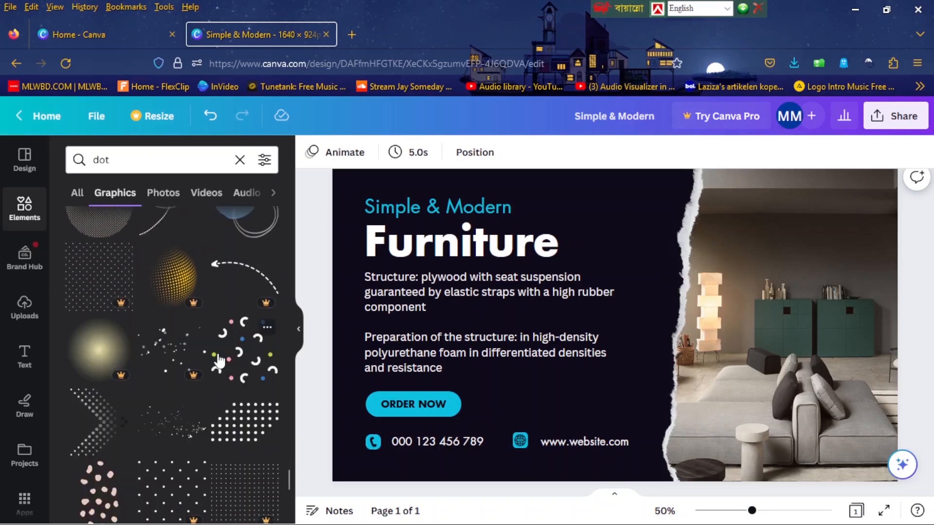
pyautogui.click(244, 323)
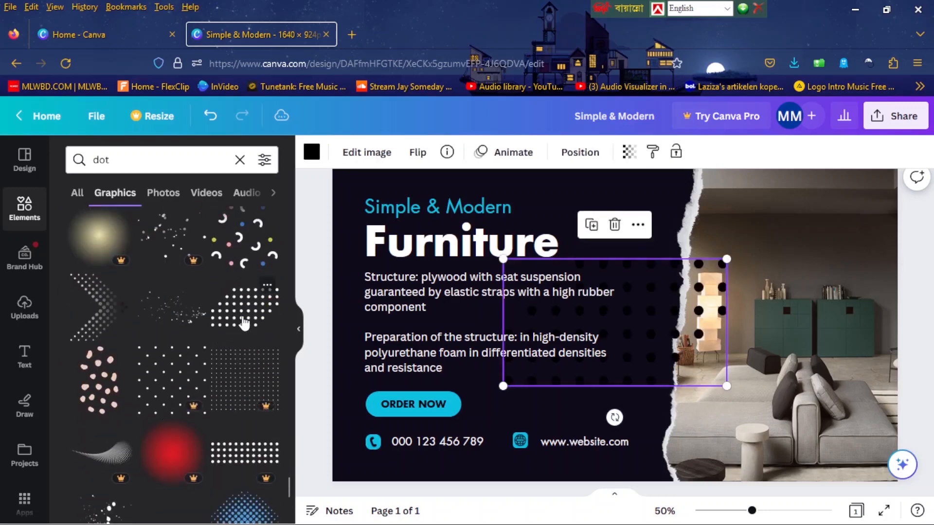
# Color the dot pattern with the document's cyan and place it, shrunk, above "Simple & Modern", partly cut off by the page's upper edge.
pyautogui.click(312, 153)
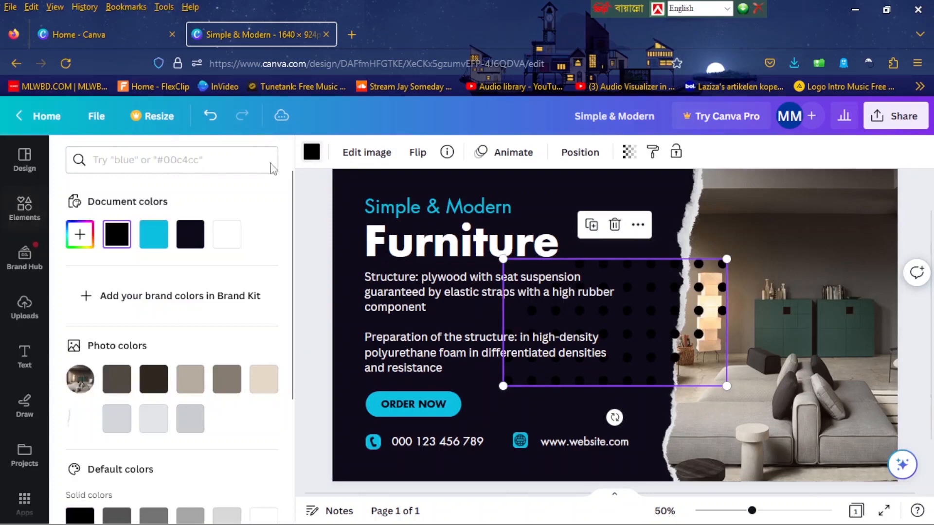
pyautogui.click(155, 232)
pyautogui.moveTo(728, 385); pyautogui.dragTo(415, 181)
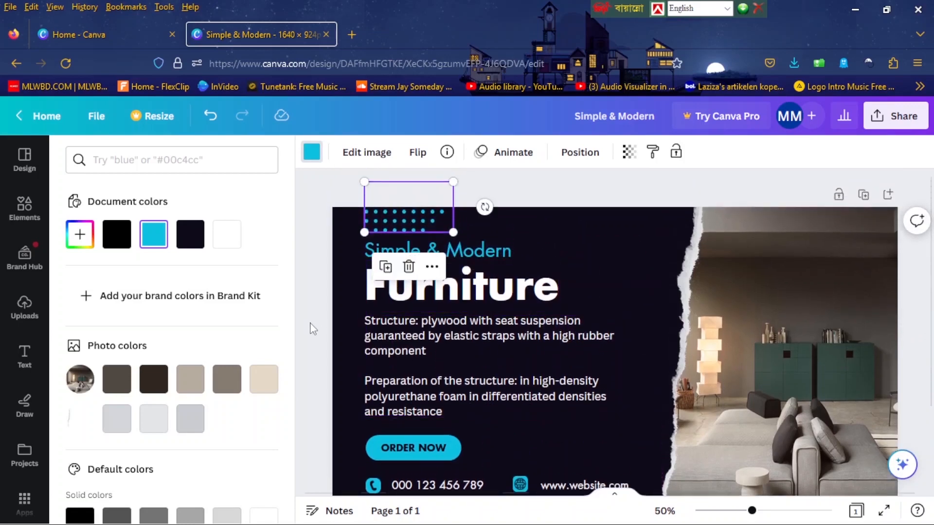
pyautogui.click(311, 323)
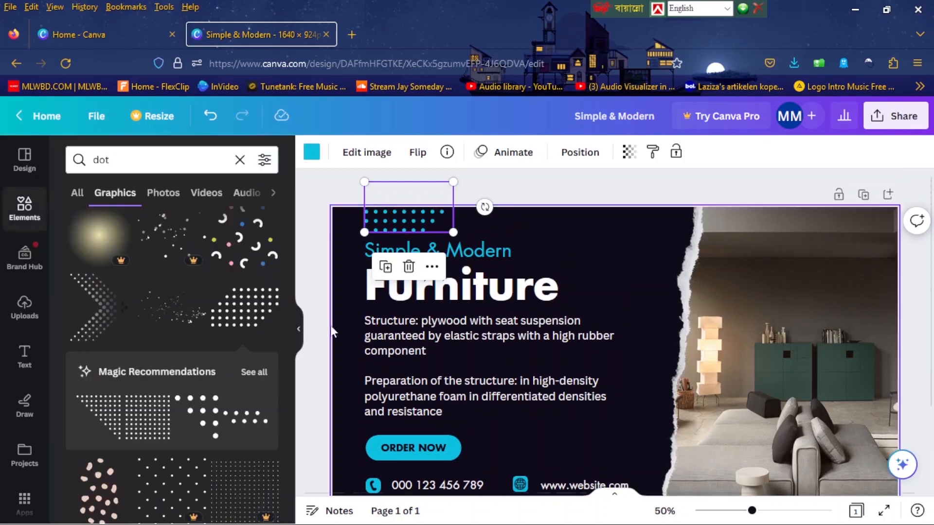
pyautogui.click(299, 332)
# Duplicate the dot pattern and place the copy below the website text, partly cut off by the page's lower edge.
pyautogui.moveTo(302, 224); pyautogui.dragTo(512, 470)
pyautogui.scroll(-3, 512, 297)
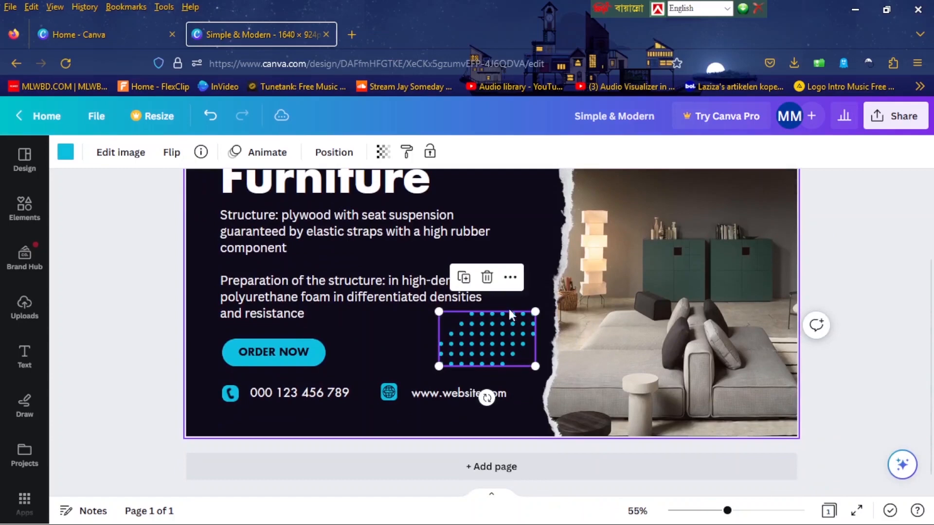
pyautogui.moveTo(506, 329); pyautogui.dragTo(479, 431)
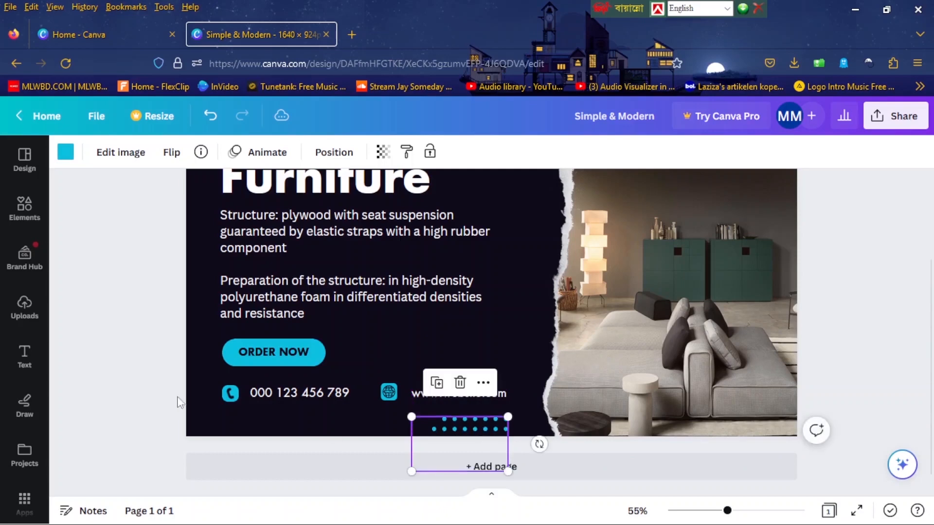
pyautogui.click(168, 394)
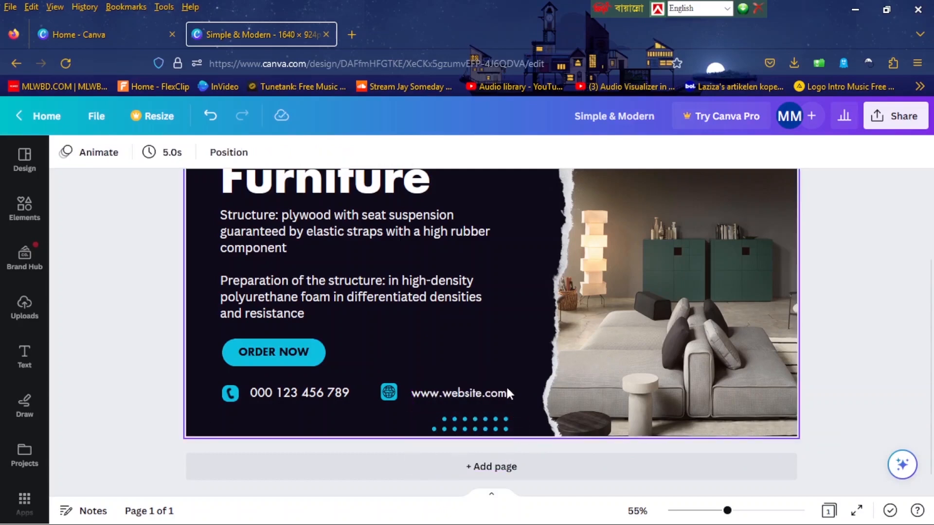
# Download the finished cover design as a PNG file.
pyautogui.scroll(3, 506, 386)
pyautogui.moveTo(727, 511); pyautogui.dragTo(719, 511)
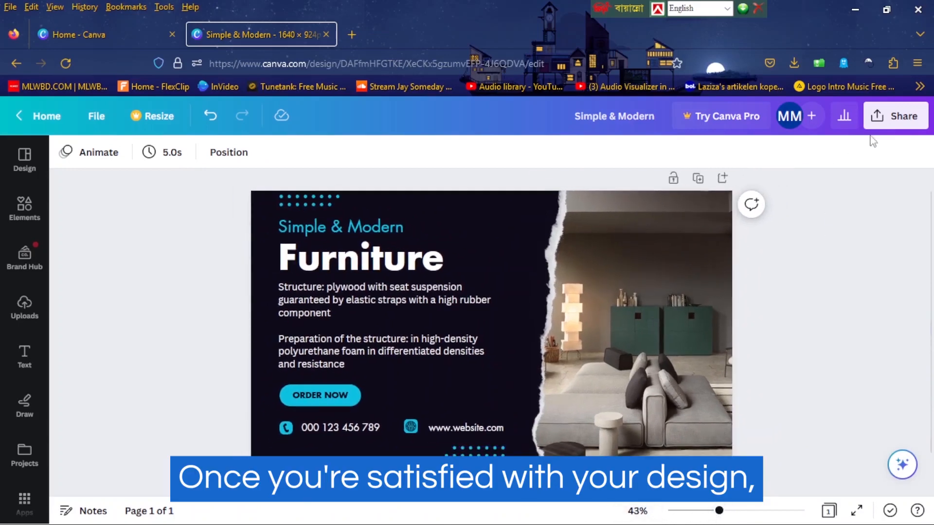
pyautogui.click(894, 122)
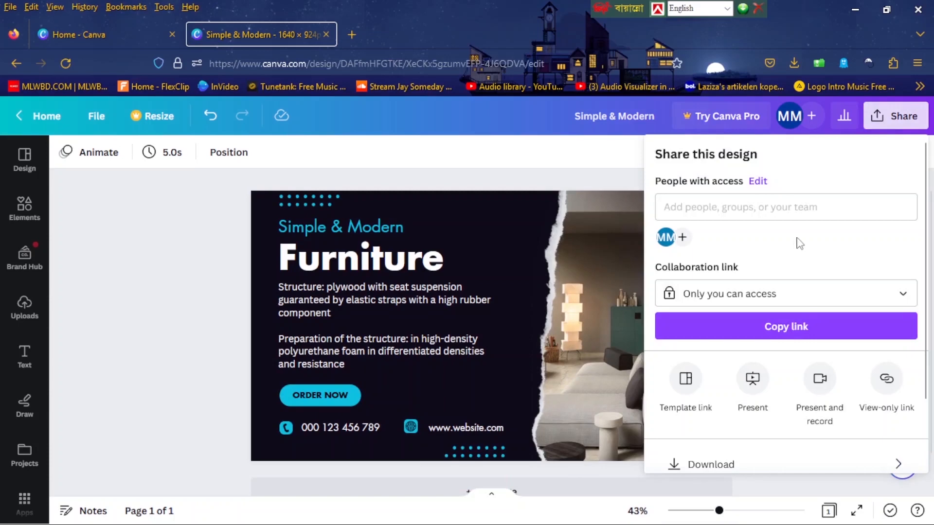
pyautogui.scroll(-2, 796, 351)
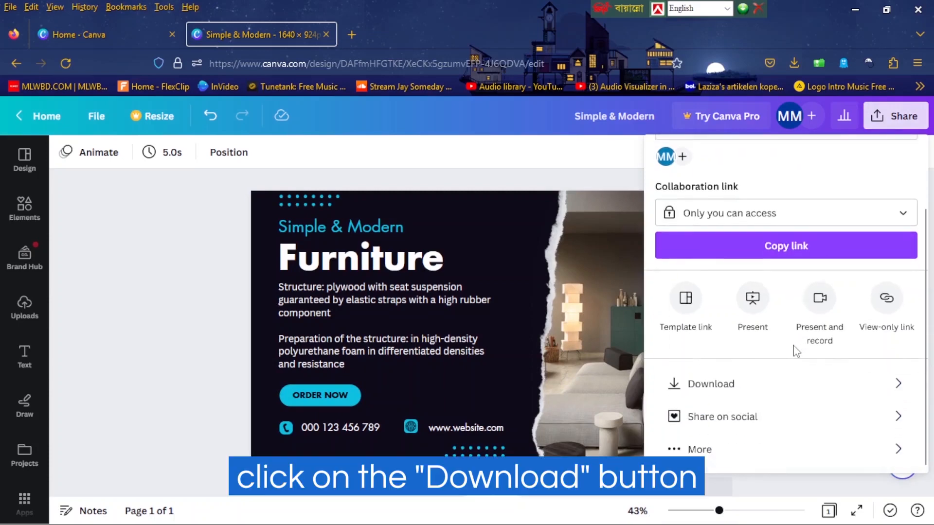
pyautogui.click(776, 388)
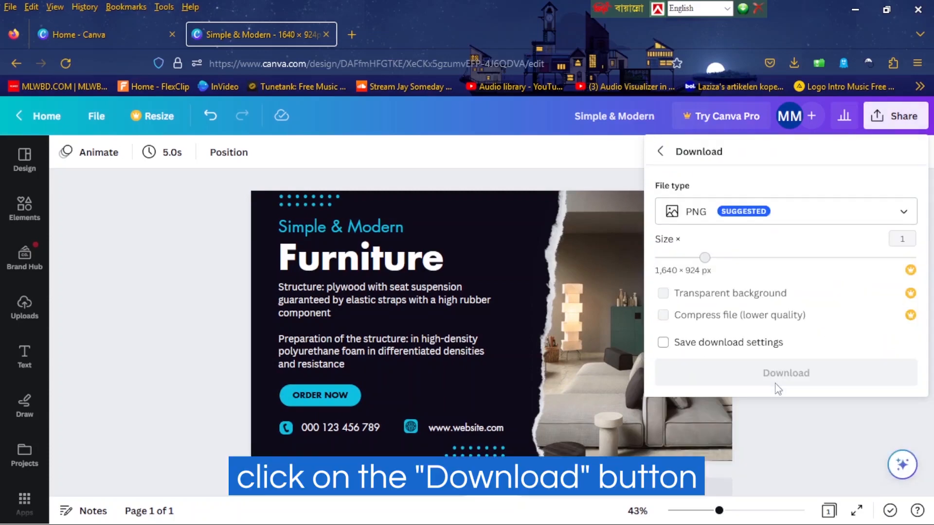
pyautogui.click(735, 214)
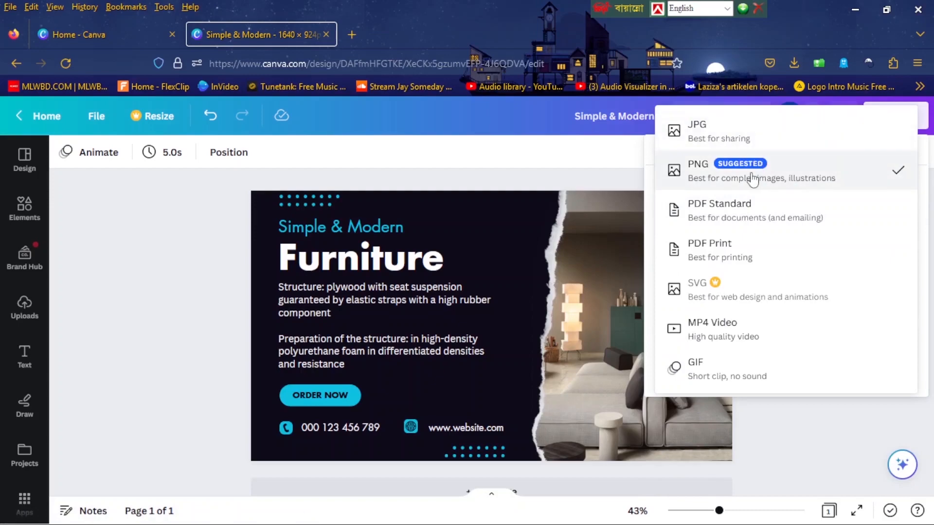
pyautogui.click(780, 176)
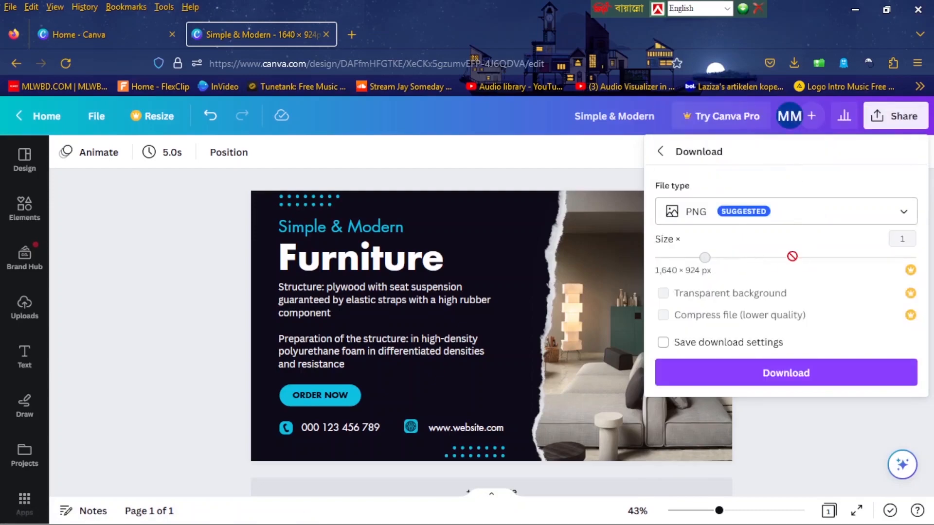
pyautogui.click(805, 380)
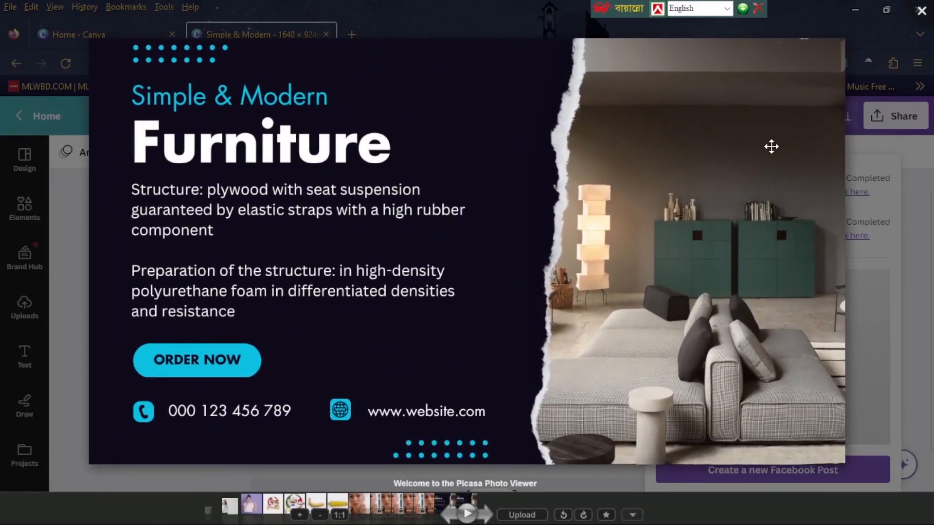